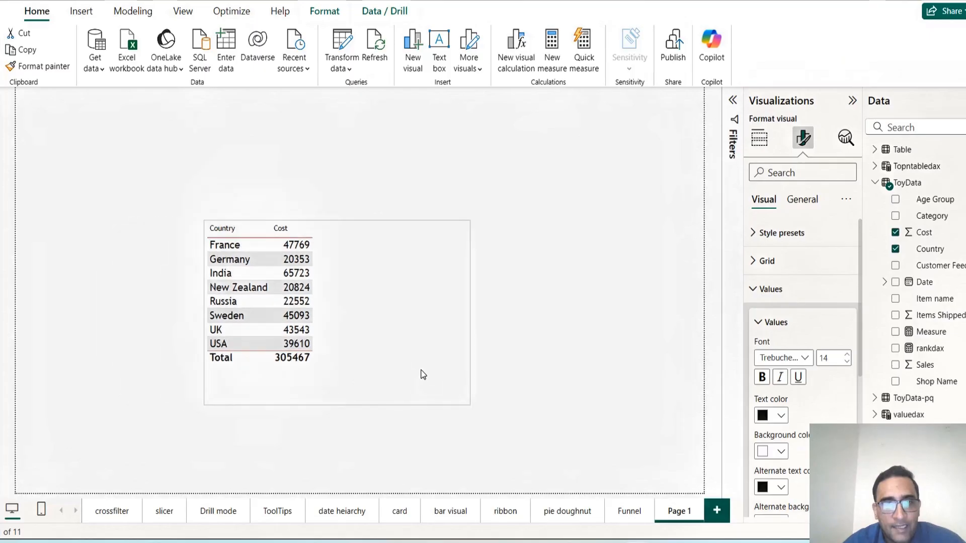
# - Sort the country table by Cost in descending order and reposition it lower on the report page
pyautogui.moveTo(421, 372); pyautogui.dragTo(351, 376)
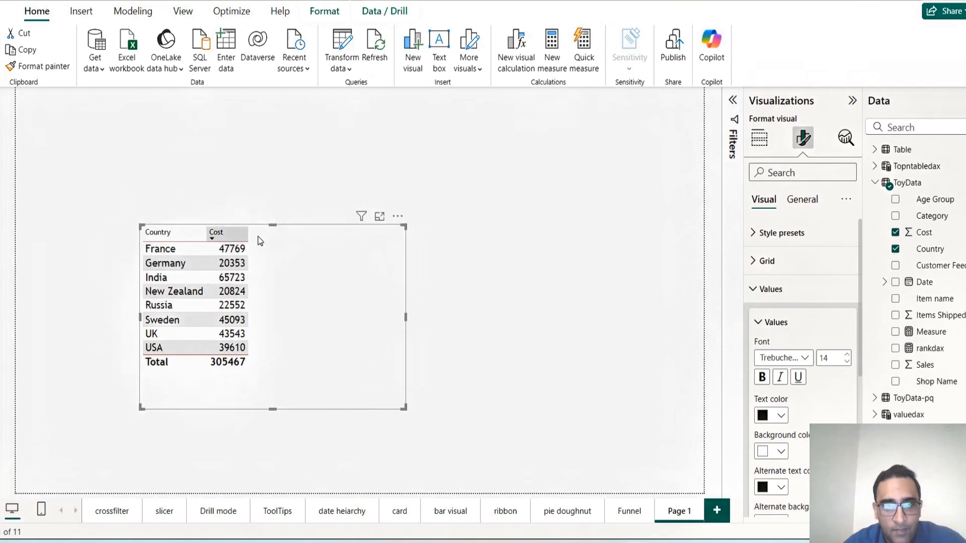
pyautogui.click(234, 234)
pyautogui.moveTo(364, 309); pyautogui.dragTo(365, 344)
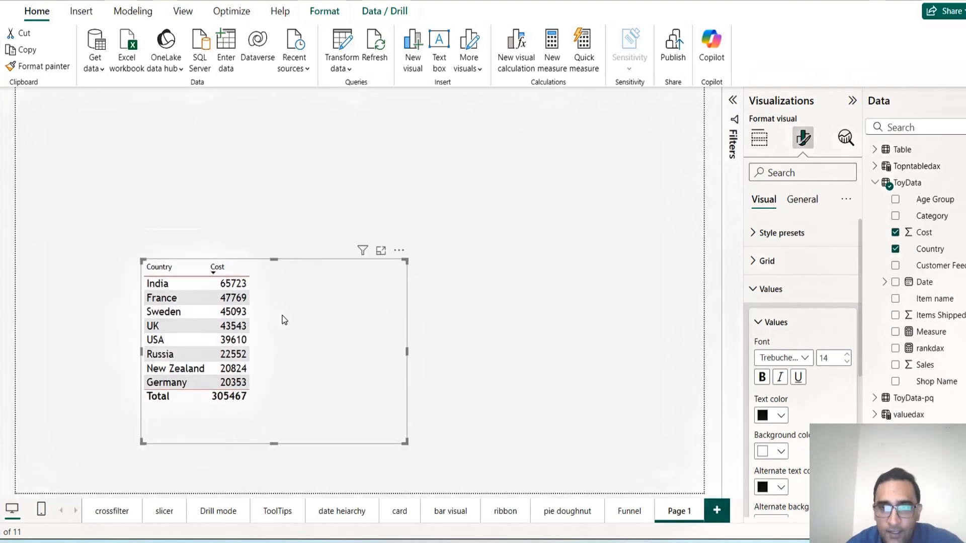
pyautogui.click(482, 154)
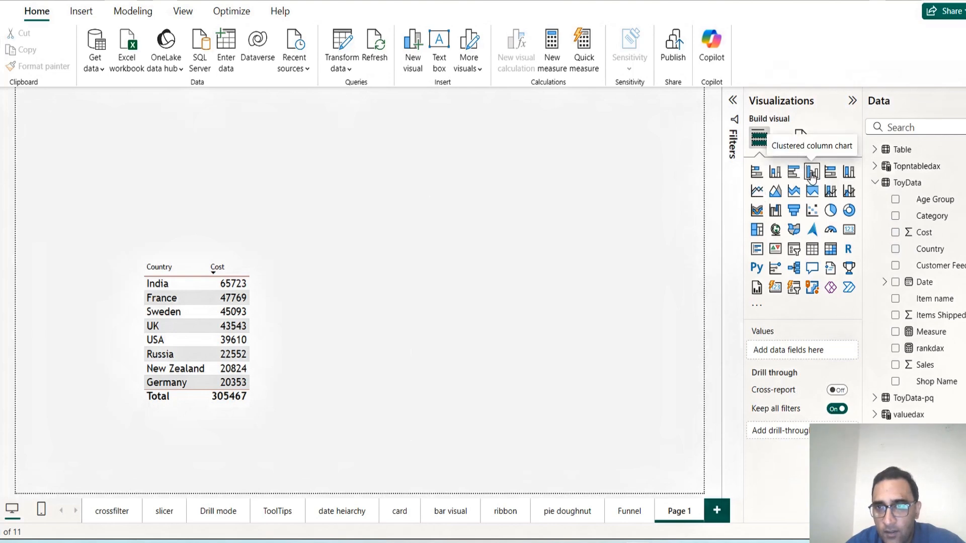
# - Duplicate the country cost table, place the copy in the page's upper right, and convert it to a clustered column chart
pyautogui.click(310, 349)
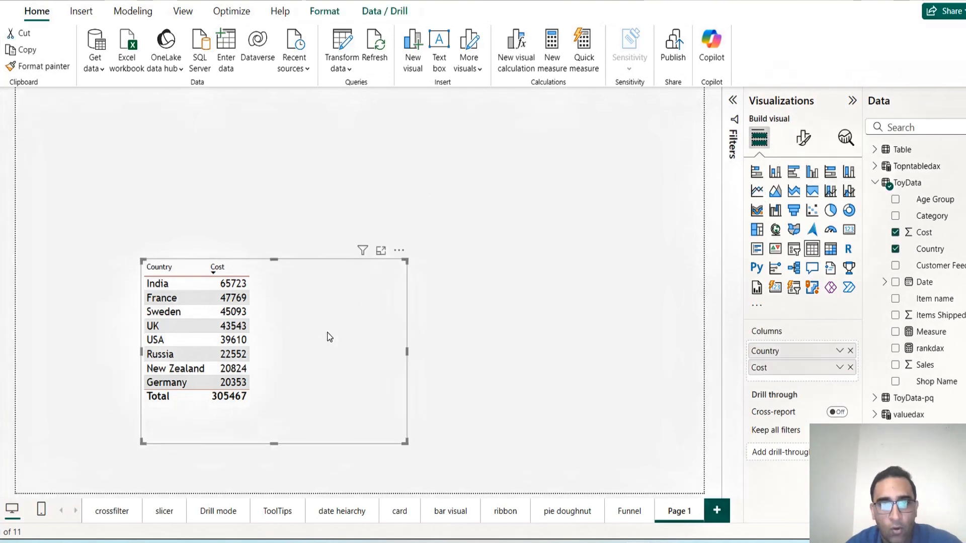
pyautogui.click(438, 152)
pyautogui.moveTo(357, 265); pyautogui.dragTo(362, 270)
pyautogui.moveTo(361, 328); pyautogui.dragTo(631, 152)
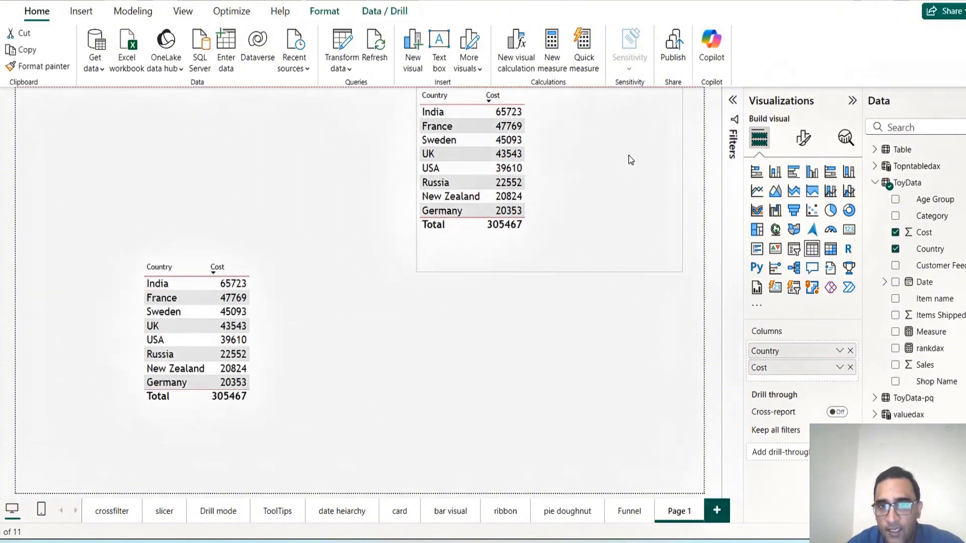
pyautogui.click(812, 173)
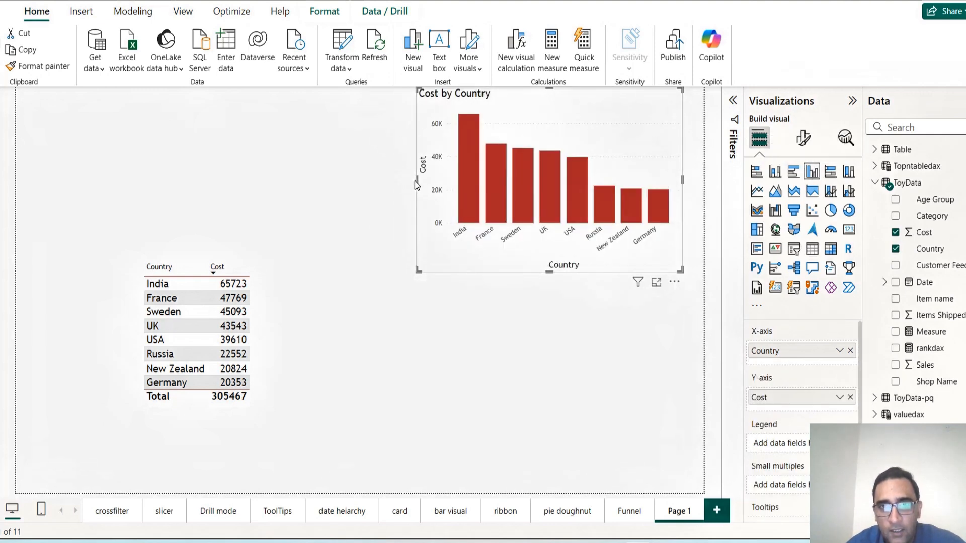
# - Widen and shorten the Cost by Country chart in the page's upper right corner, and move the table to the lower left
pyautogui.moveTo(417, 179); pyautogui.dragTo(328, 181)
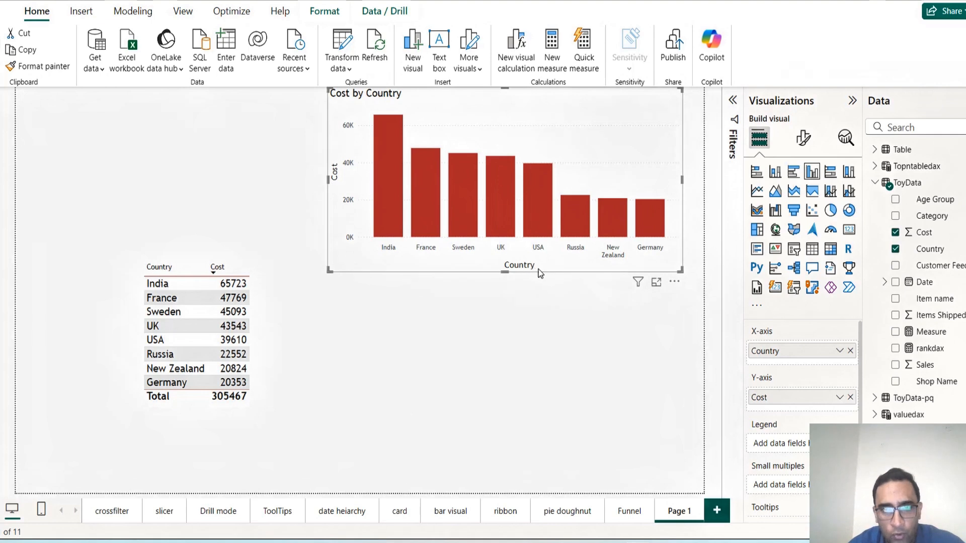
pyautogui.moveTo(503, 274); pyautogui.dragTo(499, 248)
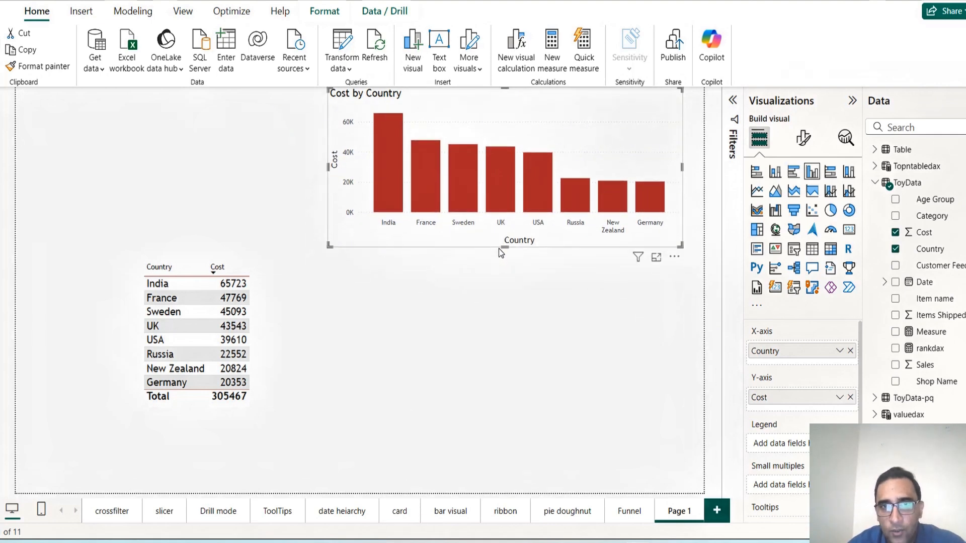
pyautogui.moveTo(610, 116); pyautogui.dragTo(631, 119)
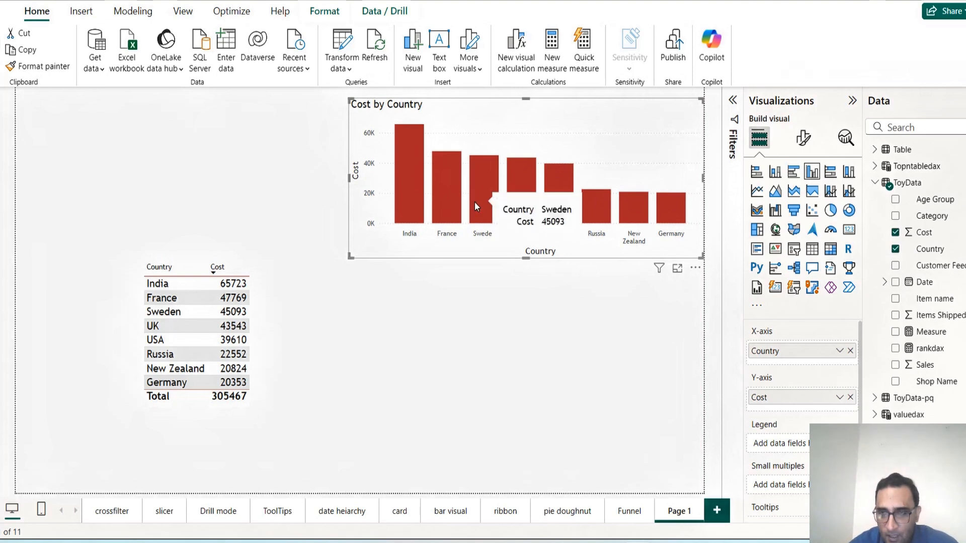
pyautogui.click(301, 336)
pyautogui.moveTo(295, 370); pyautogui.dragTo(253, 374)
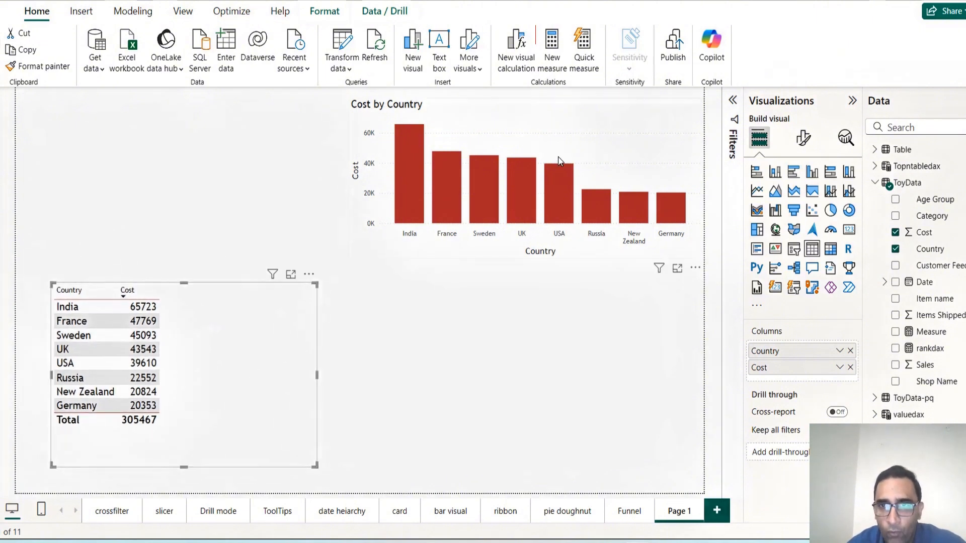
# - Create a new measure and name it RANKING
pyautogui.click(552, 49)
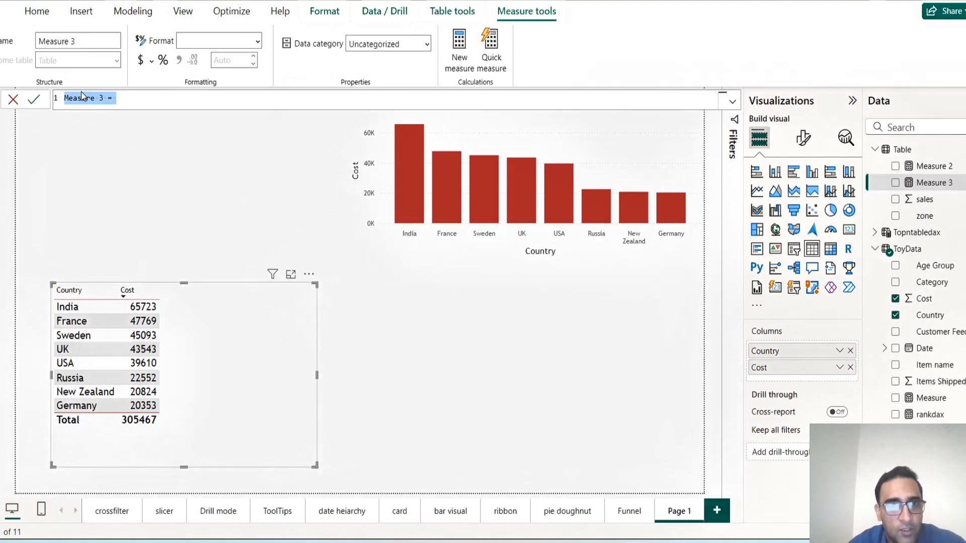
pyautogui.doubleClick(80, 97)
pyautogui.press('BackSpace')
pyautogui.write('RANK')
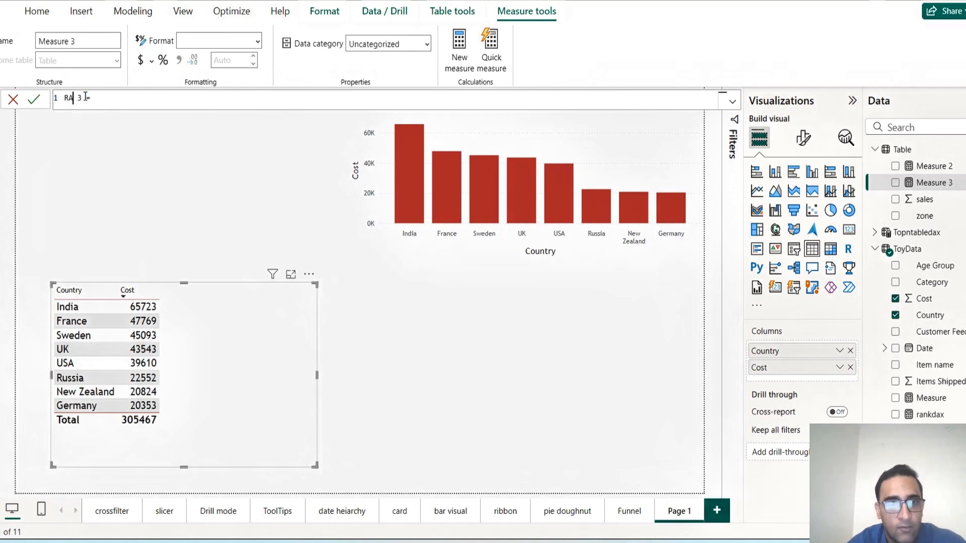
pyautogui.press('BackSpace')
pyautogui.press('BackSpace')
pyautogui.write('NKX')
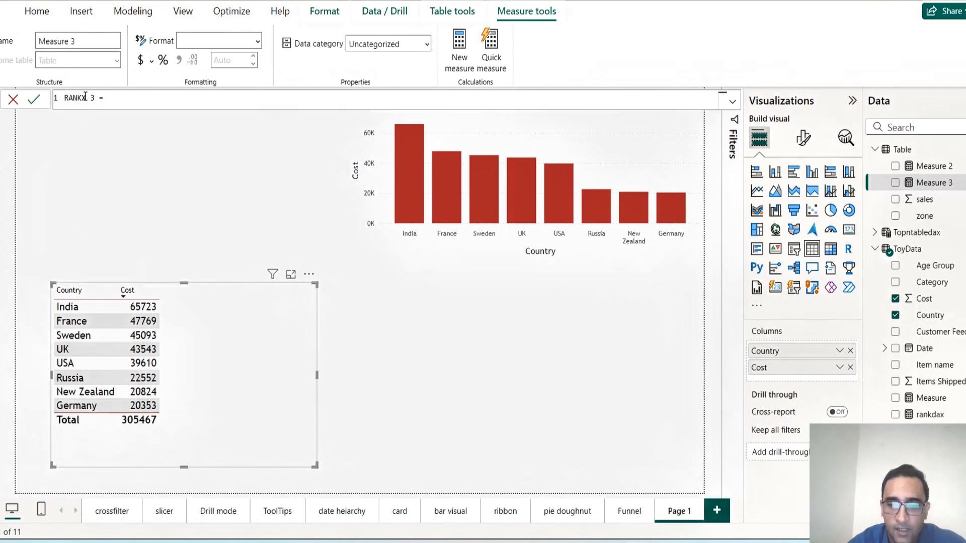
pyautogui.press('Delete')
pyautogui.press('Delete')
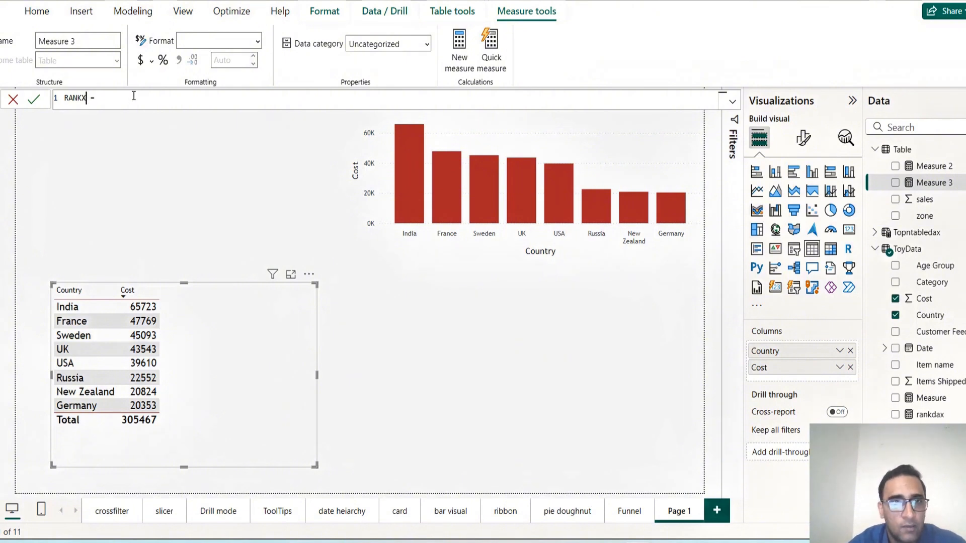
pyautogui.press('BackSpace')
pyautogui.write('ING')
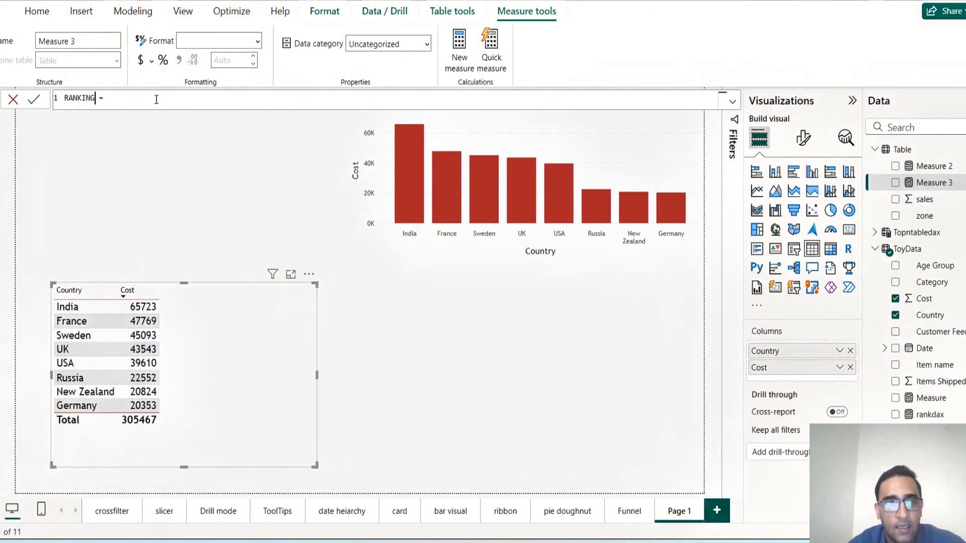
# - Begin the RANKING formula with RANKX over the ToyData table, using SUM(ToyData[Cost]) as the expression
pyautogui.click(146, 95)
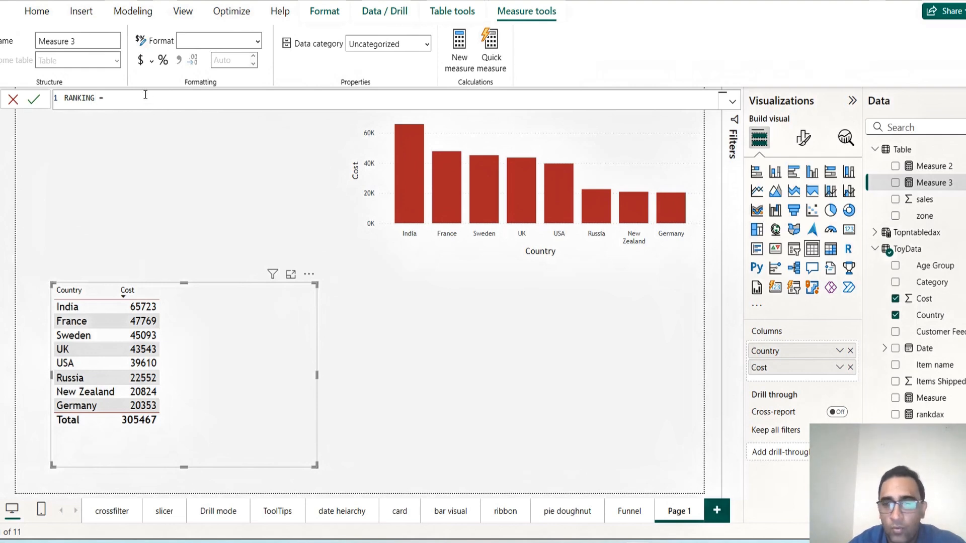
pyautogui.write('RANKD')
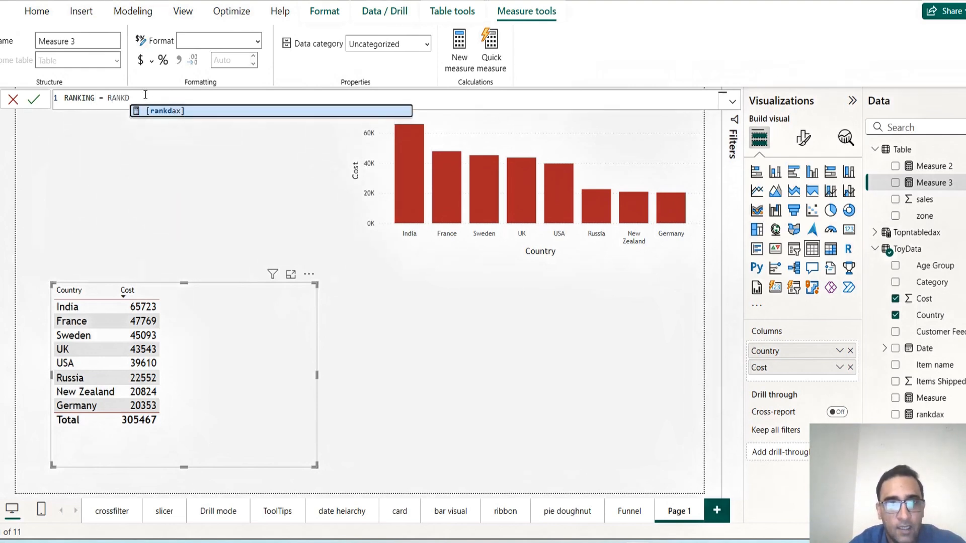
pyautogui.press('BackSpace')
pyautogui.write('X(')
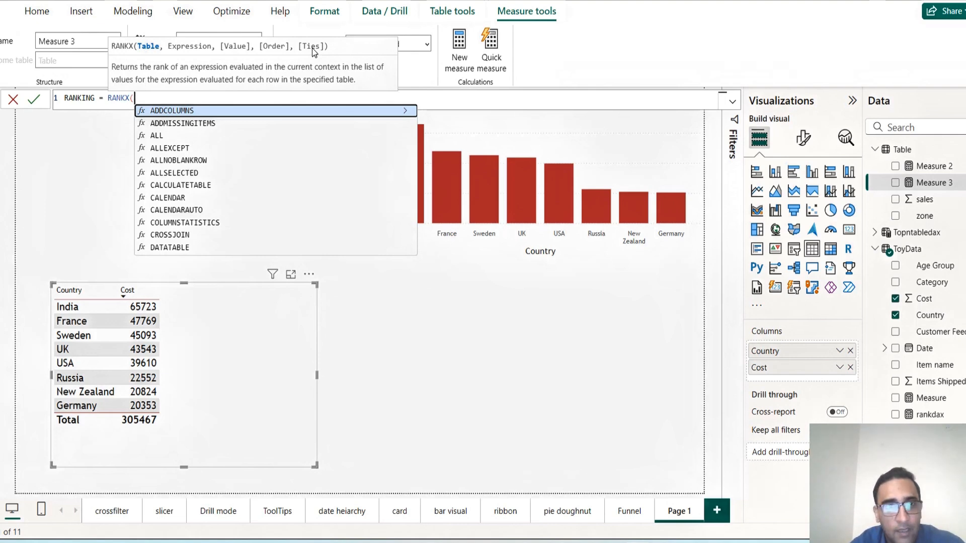
pyautogui.write('ToyData')
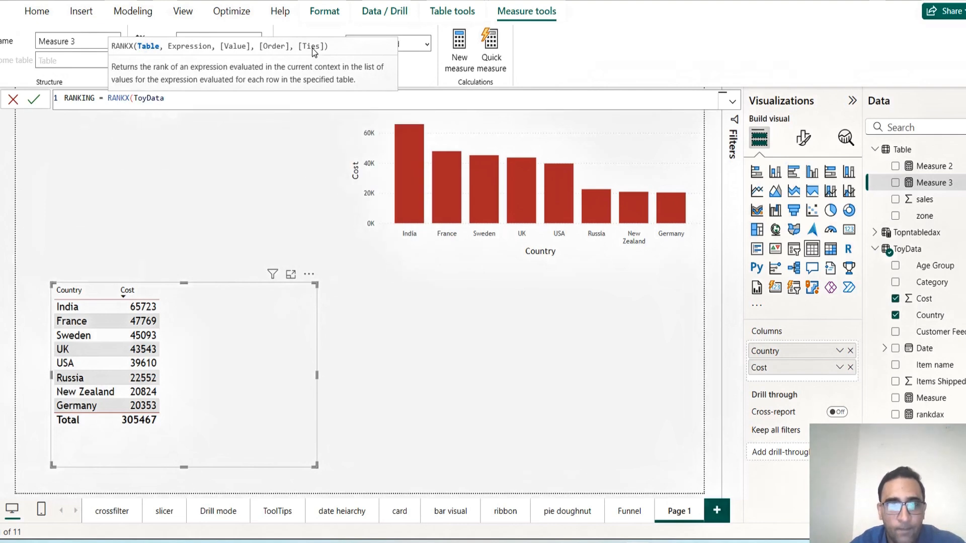
pyautogui.write(',')
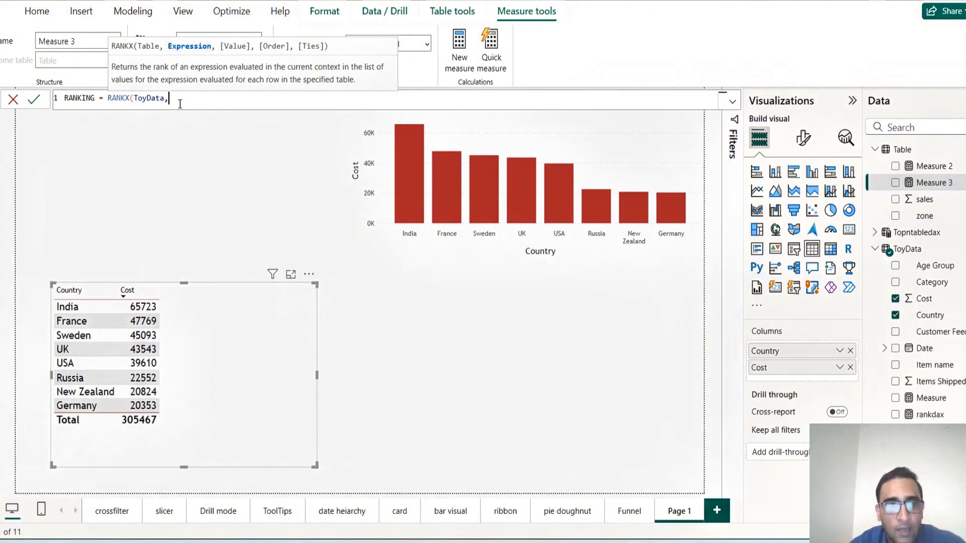
pyautogui.write('SUM')
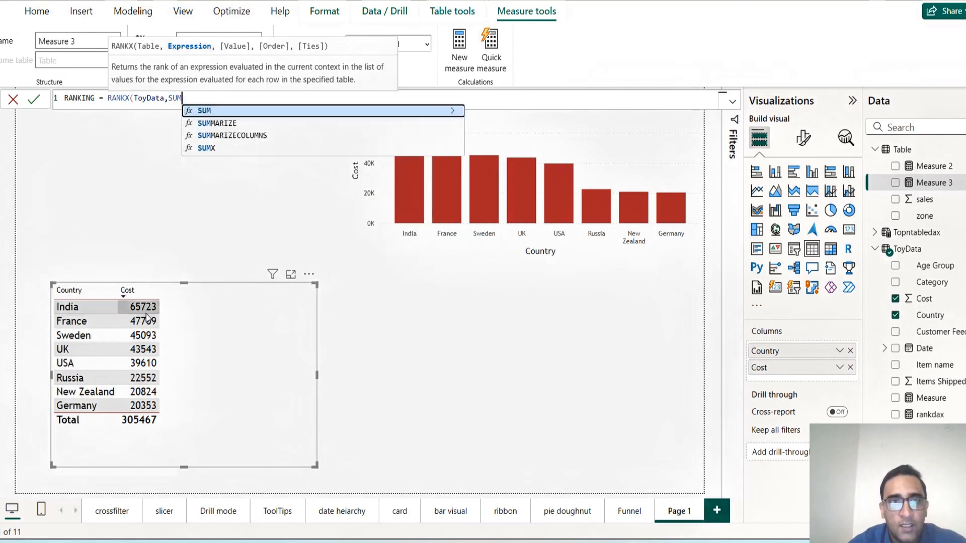
pyautogui.write('(COST')
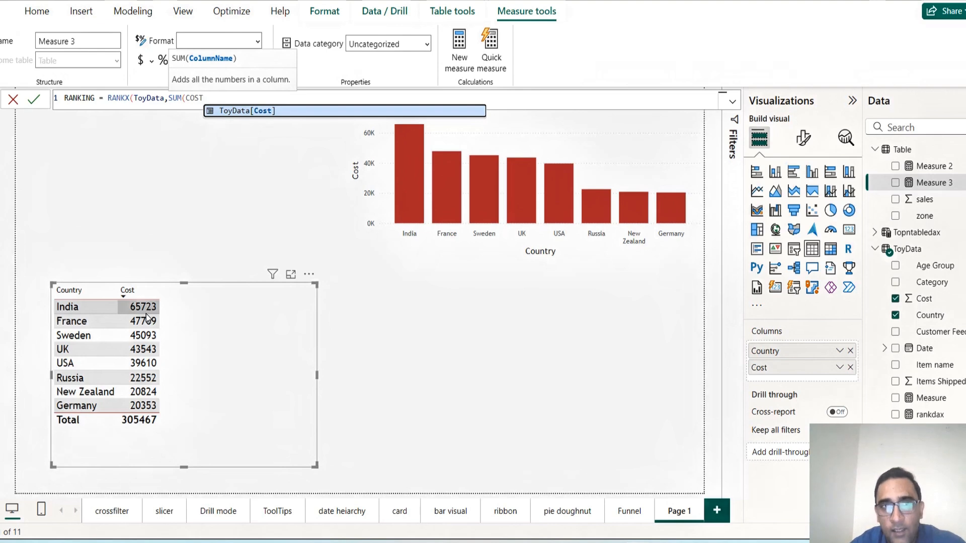
pyautogui.press('Tab')
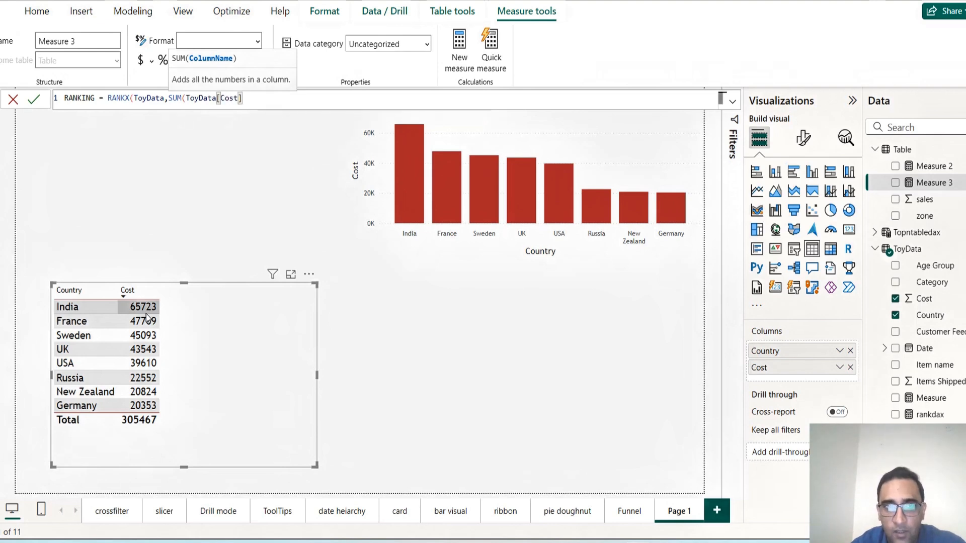
pyautogui.write(')')
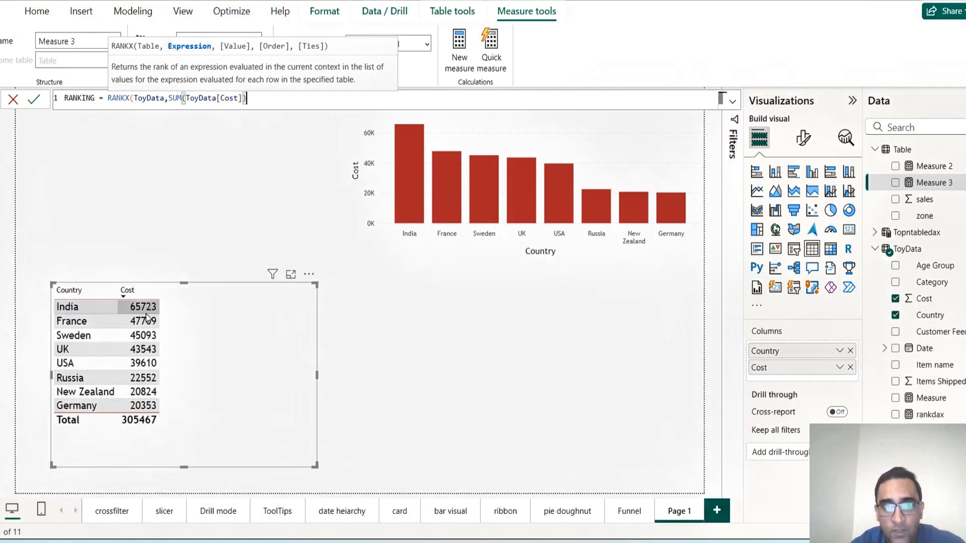
# - Complete the RANKX formula with a blank value, ASC order and Dense ties, and add the RANKING measure to the country table
pyautogui.write(',,')
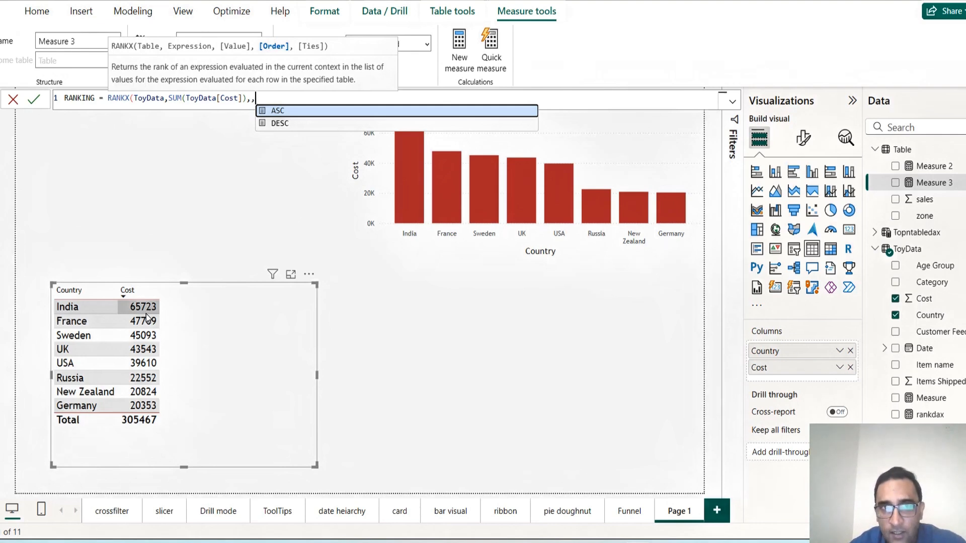
pyautogui.press('Tab')
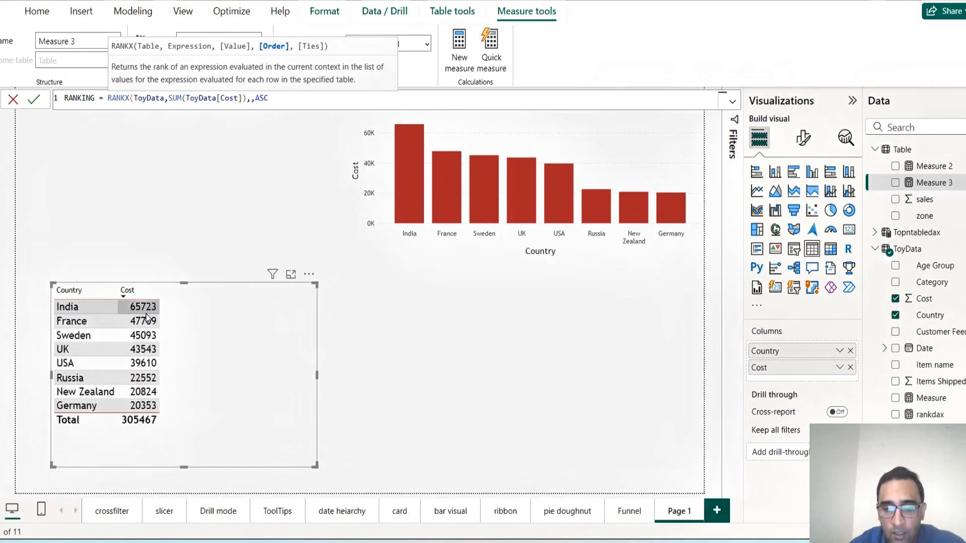
pyautogui.write(',')
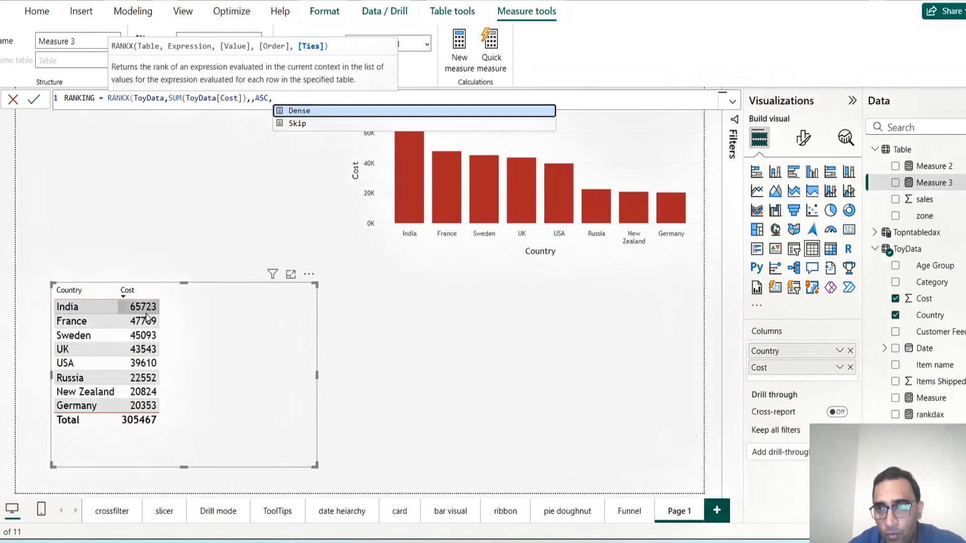
pyautogui.press('Tab')
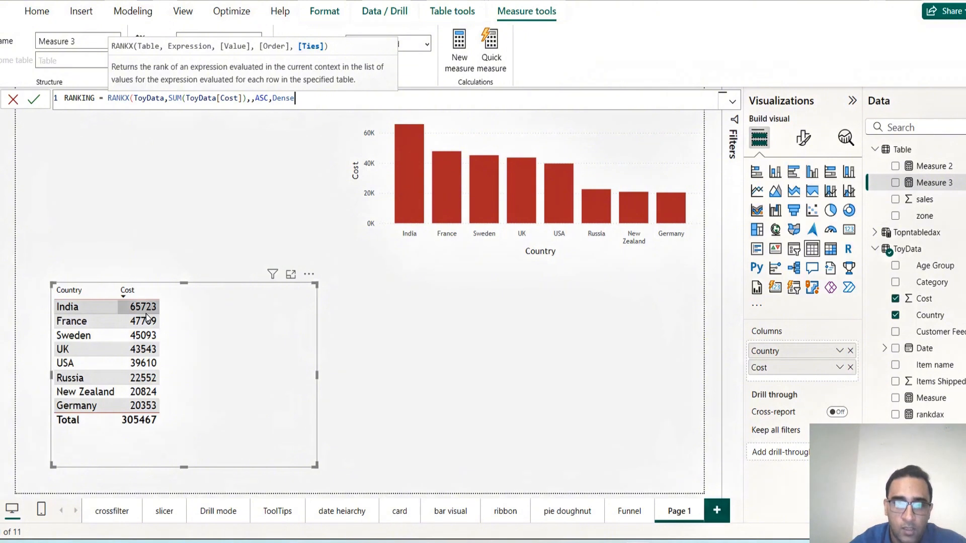
pyautogui.write(')')
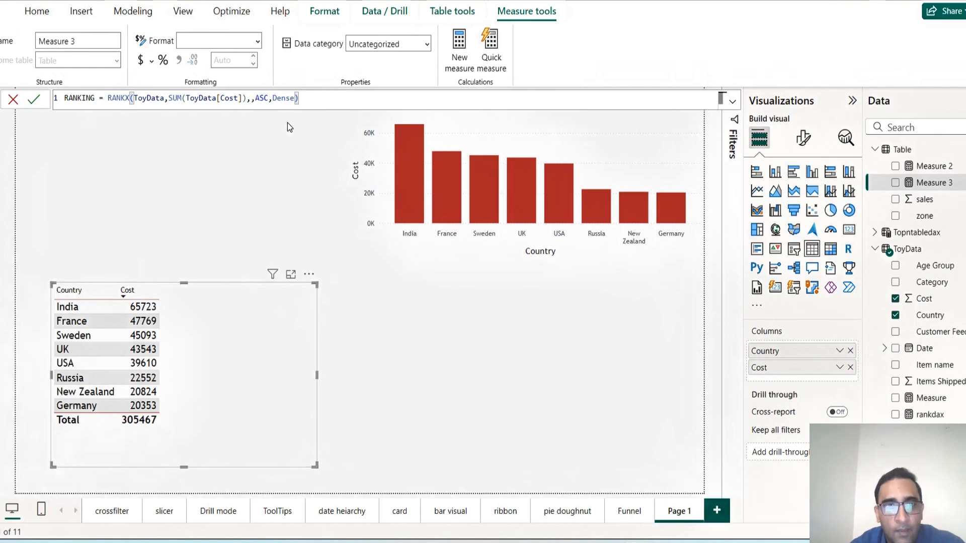
pyautogui.press('Return')
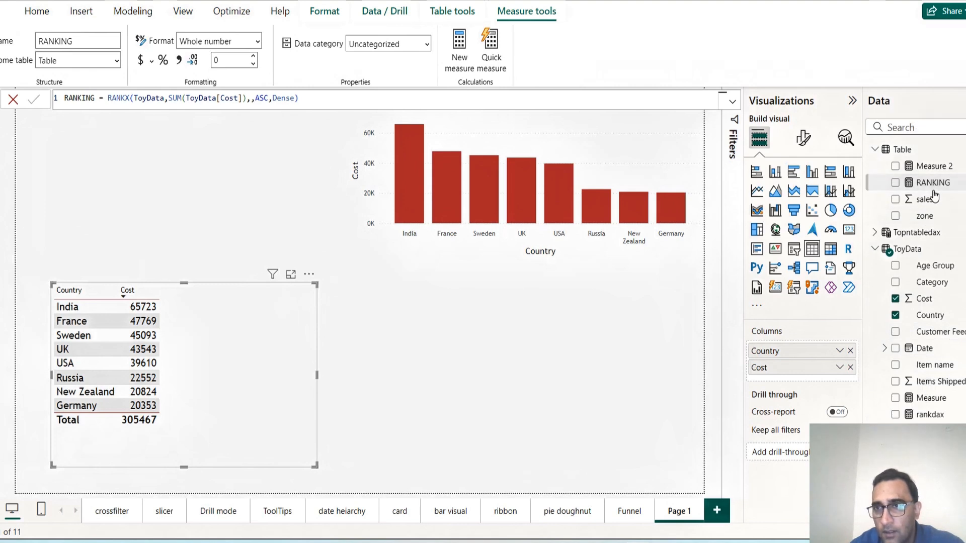
pyautogui.moveTo(933, 184); pyautogui.dragTo(260, 358)
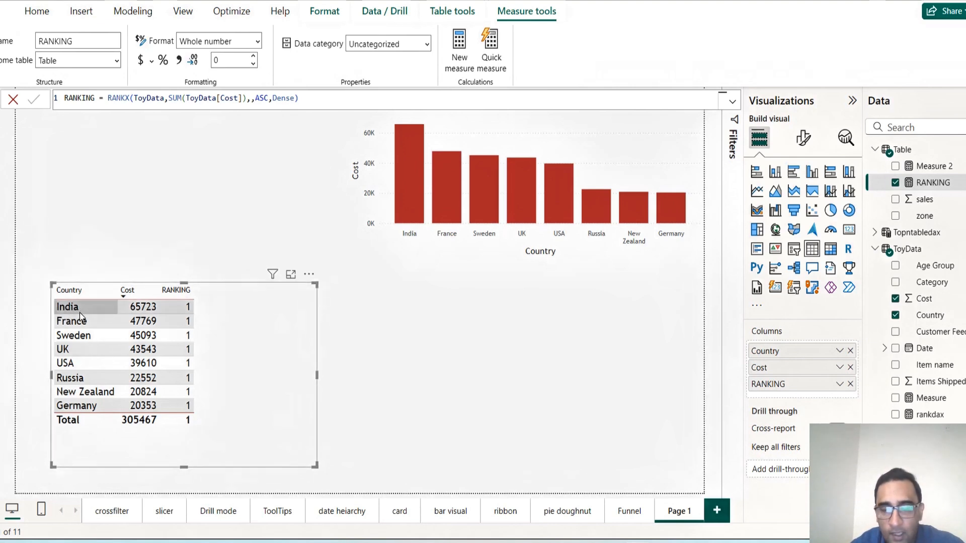
# - Wrap the ToyData table argument of the RANKING measure's RANKX formula in the ALL function
pyautogui.click(133, 99)
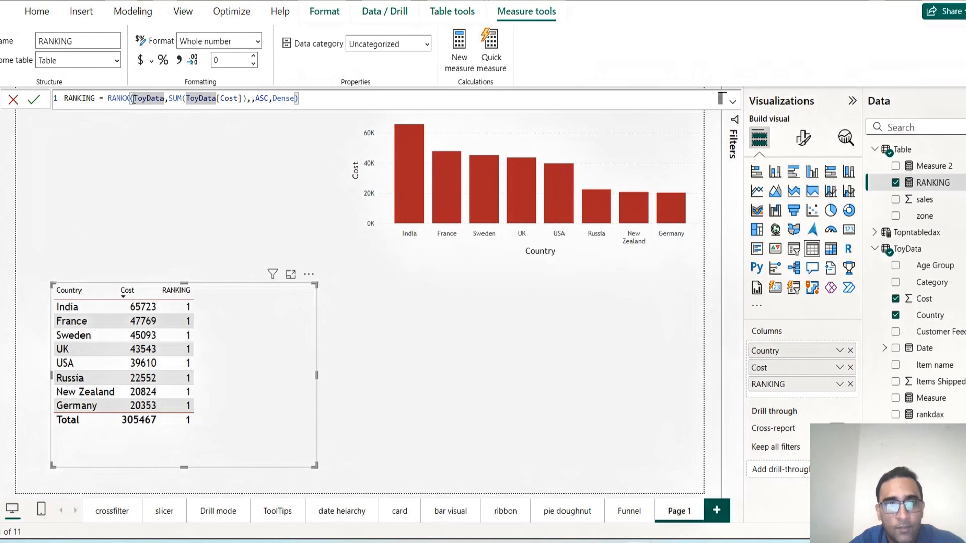
pyautogui.write('ALL(')
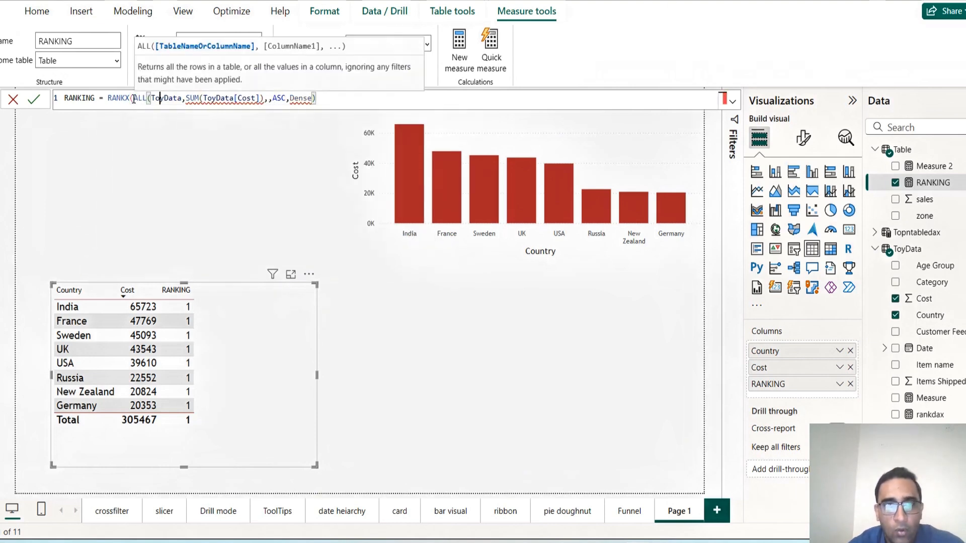
pyautogui.press('Right')
pyautogui.press('Right')
pyautogui.press('Right')
pyautogui.press('Right')
pyautogui.press('Right')
pyautogui.write(')')
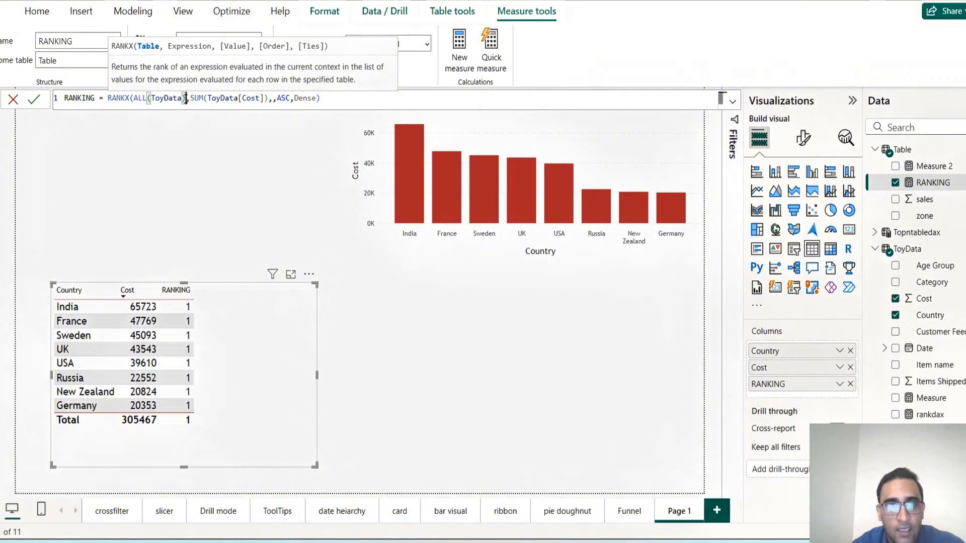
# - Narrow the ALL argument in the RANKING formula to ToyData[Country], close its parenthesis and apply the formula
pyautogui.press('BackSpace')
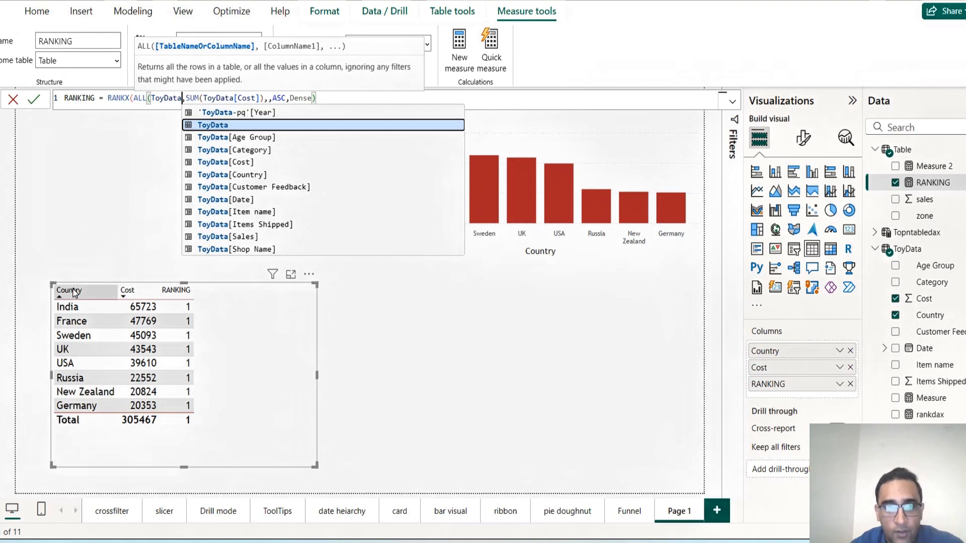
pyautogui.press('Down')
pyautogui.press('Down')
pyautogui.press('Down')
pyautogui.press('Down')
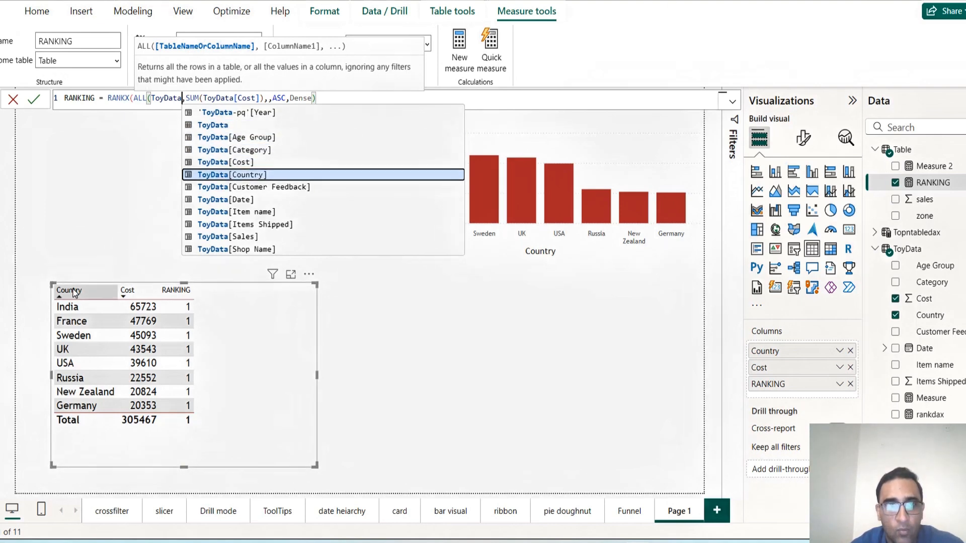
pyautogui.press('Tab')
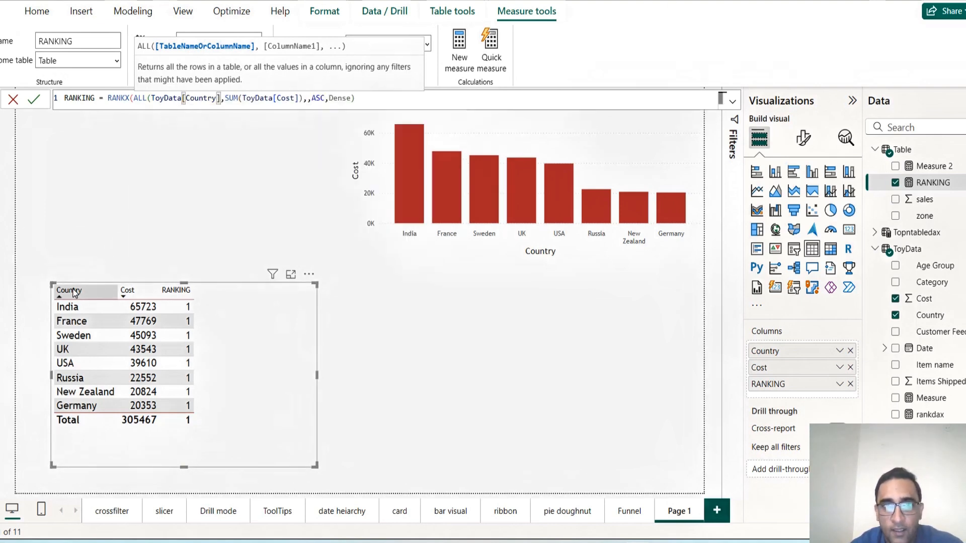
pyautogui.click(382, 101)
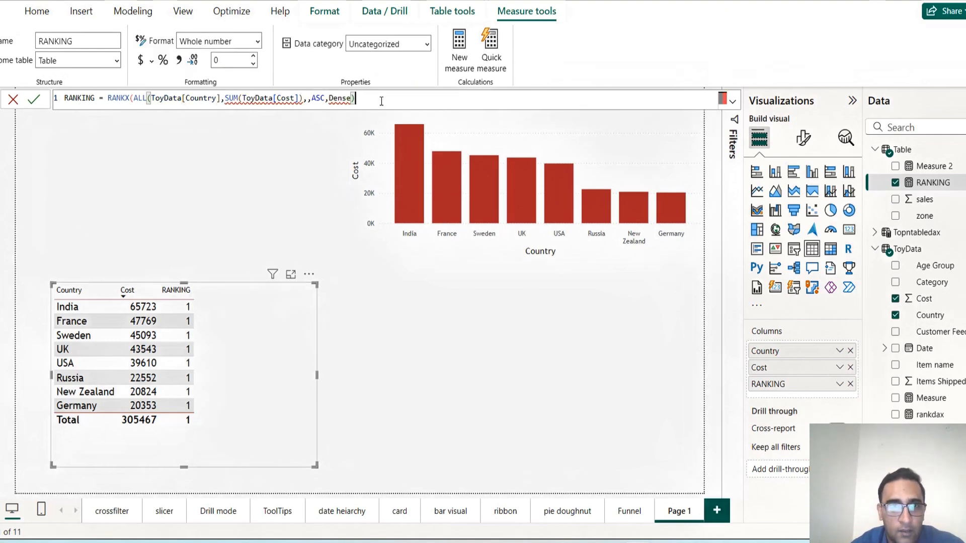
pyautogui.click(224, 99)
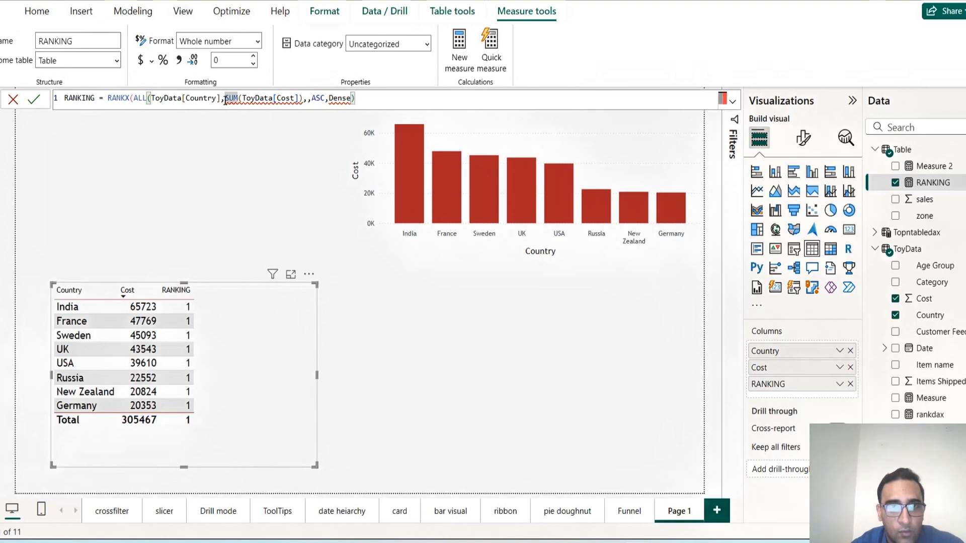
pyautogui.press('Left')
pyautogui.write(')')
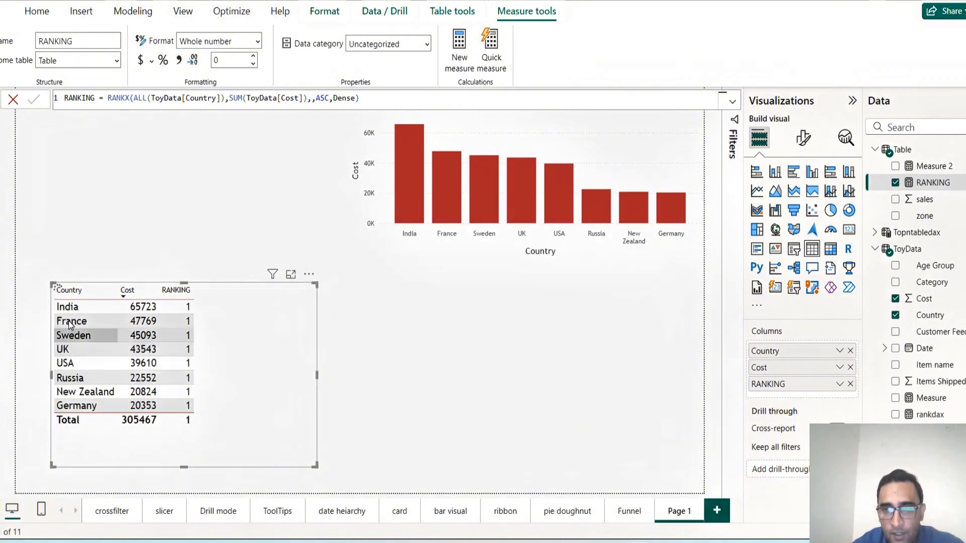
# - Create a separate measure with the formula SUM(ToyData[Cost]), matching the expression used in RANKING
pyautogui.click(229, 100)
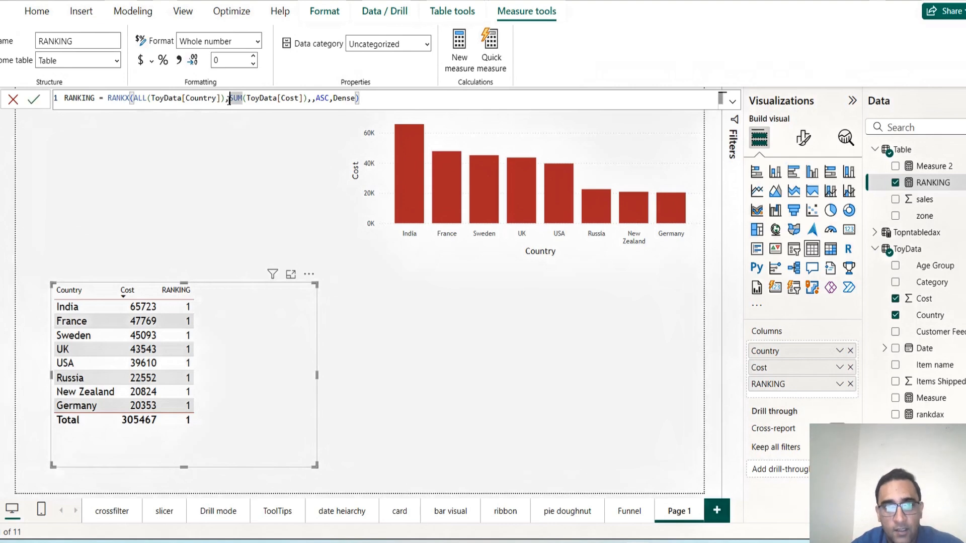
pyautogui.keyDown('shift'); pyautogui.click(308, 99); pyautogui.keyUp('shift')
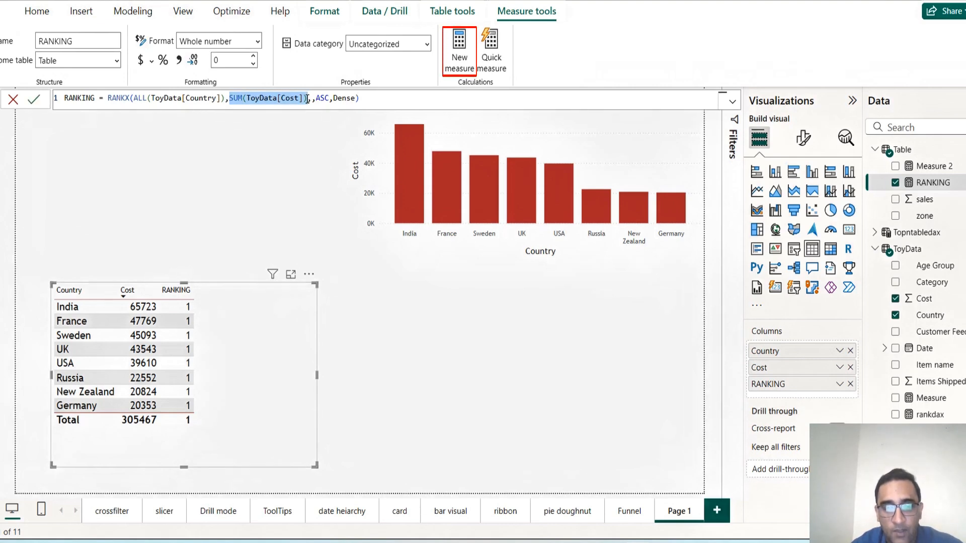
pyautogui.click(463, 51)
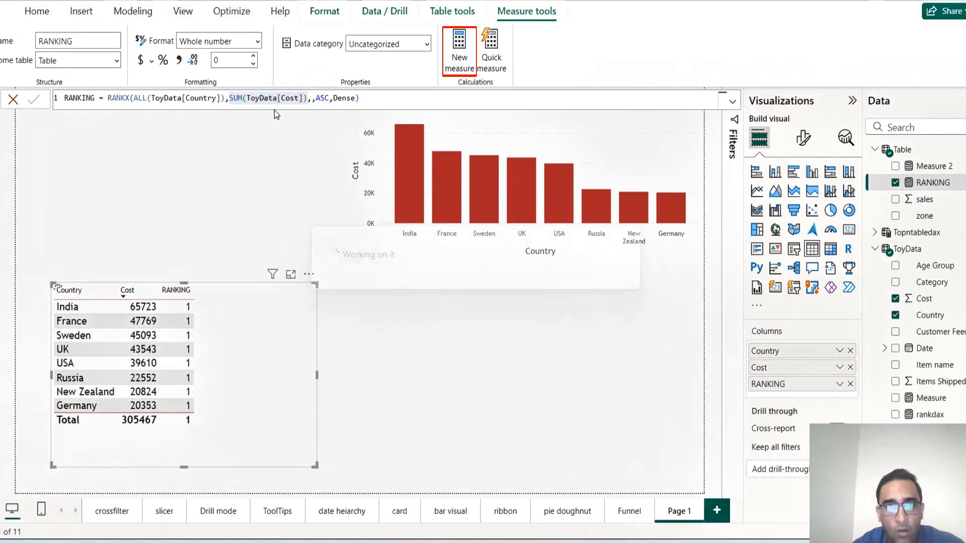
pyautogui.click(126, 98)
pyautogui.write('SUM(C')
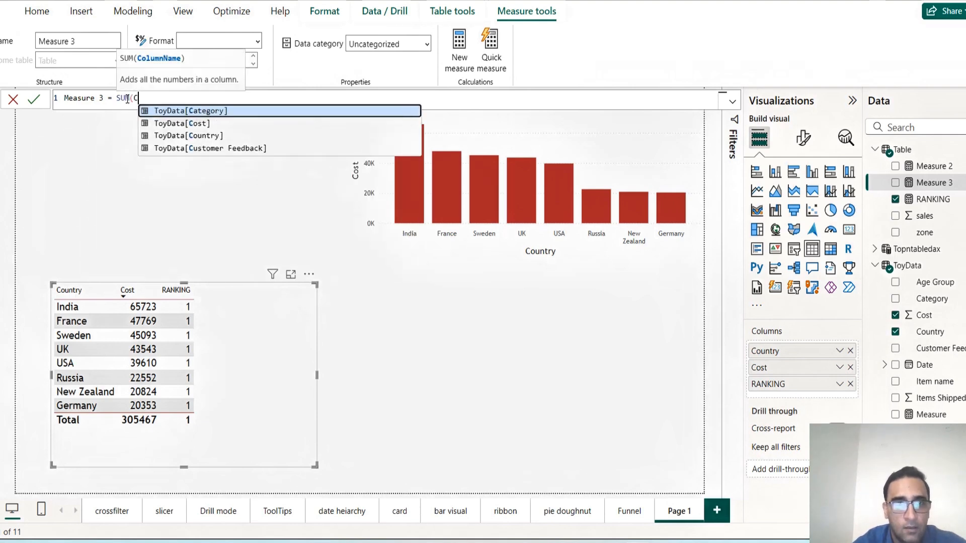
pyautogui.write('OST')
pyautogui.press('Tab')
pyautogui.write(')')
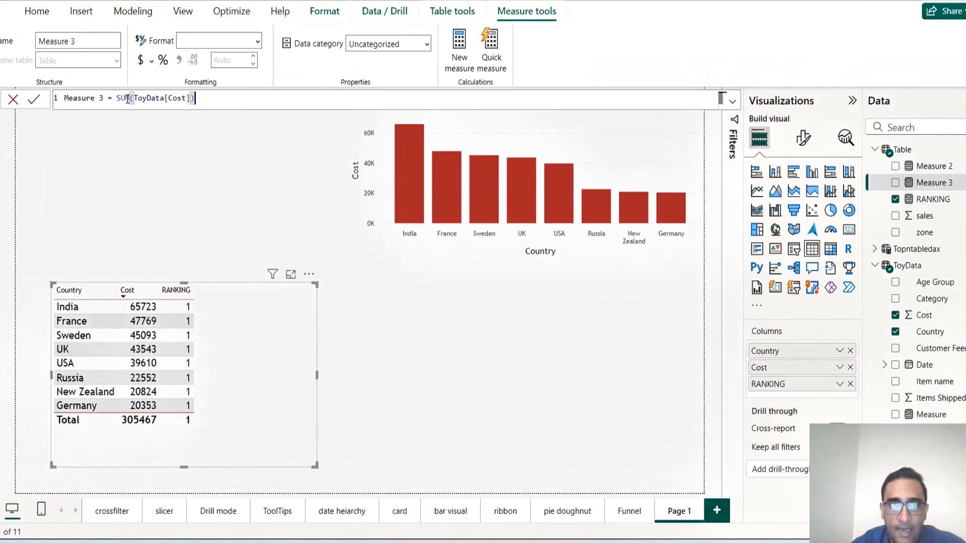
# - Name the new cost sum measure COSTDAX and save it
pyautogui.doubleClick(78, 98)
pyautogui.write('COST')
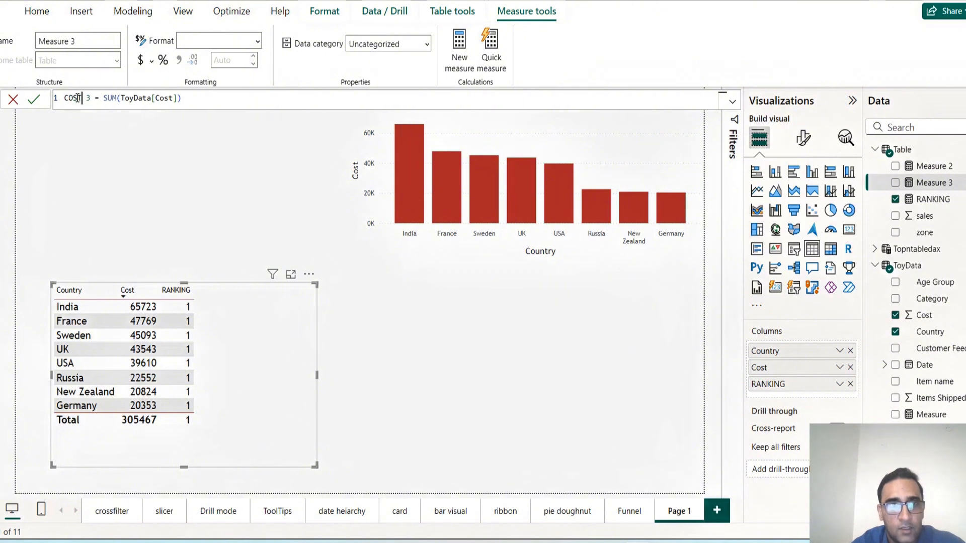
pyautogui.write('DAX')
pyautogui.press('Delete')
pyautogui.press('Delete')
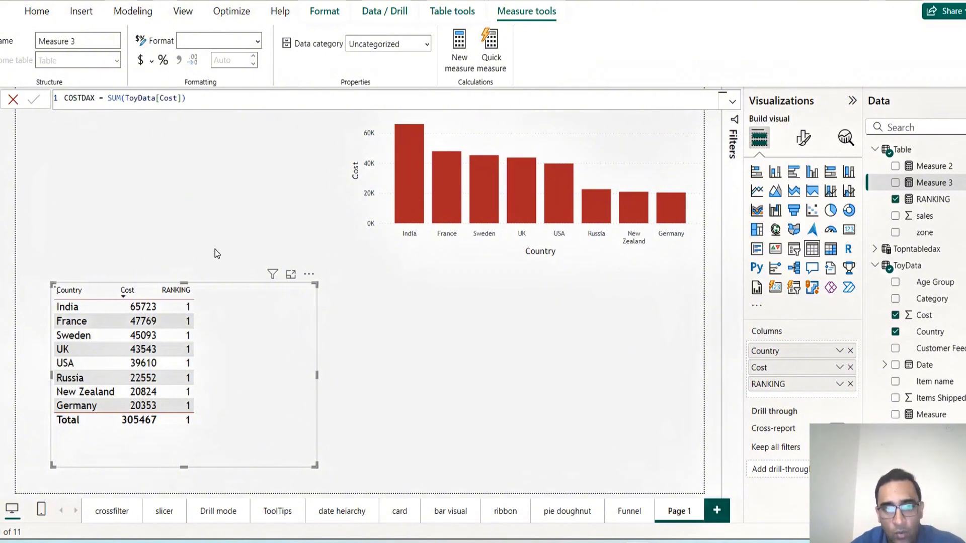
pyautogui.press('Return')
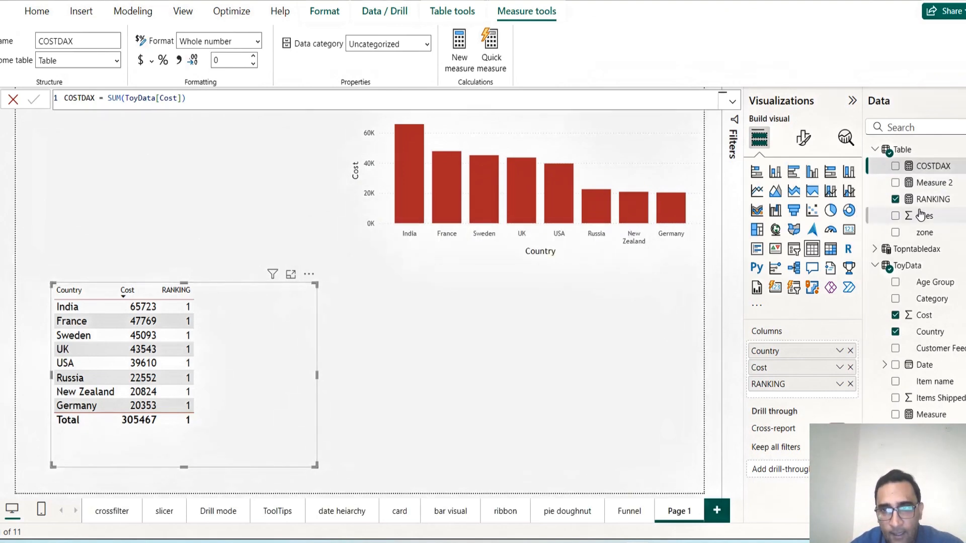
# - Replace the SUM(ToyData[Cost]) expression in the RANKING measure with [COSTDAX] and apply the formula
pyautogui.click(943, 201)
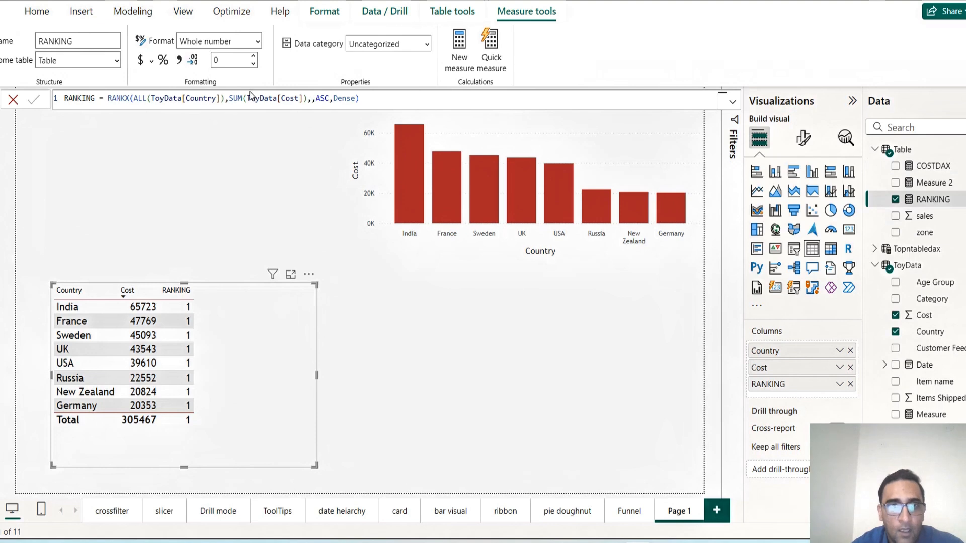
pyautogui.click(231, 97)
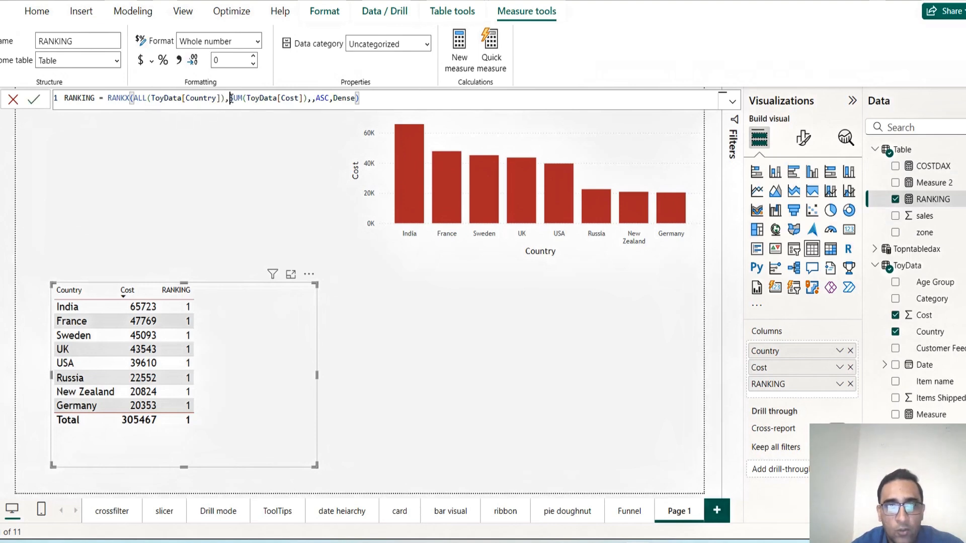
pyautogui.keyDown('shift'); pyautogui.click(302, 99); pyautogui.keyUp('shift')
pyautogui.press('BackSpace')
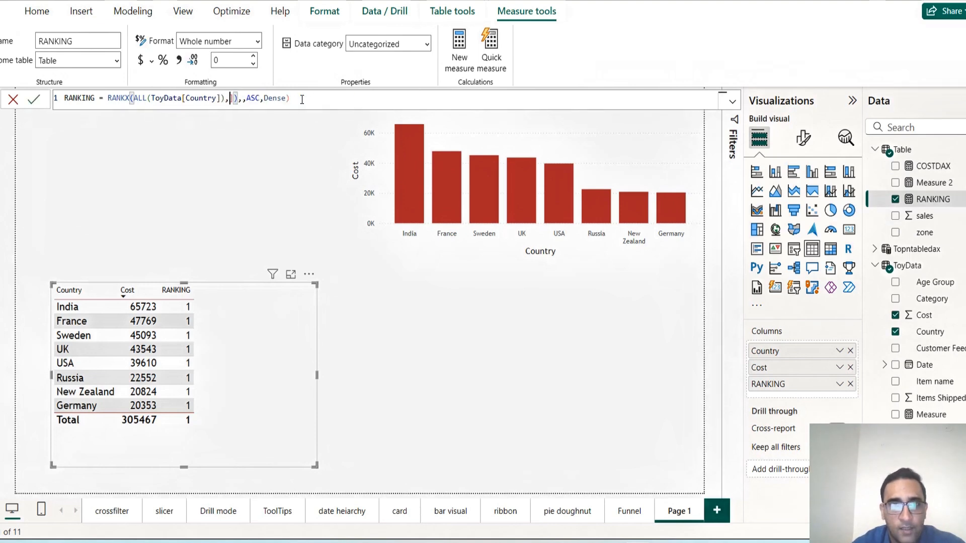
pyautogui.press('Delete')
pyautogui.press('Delete')
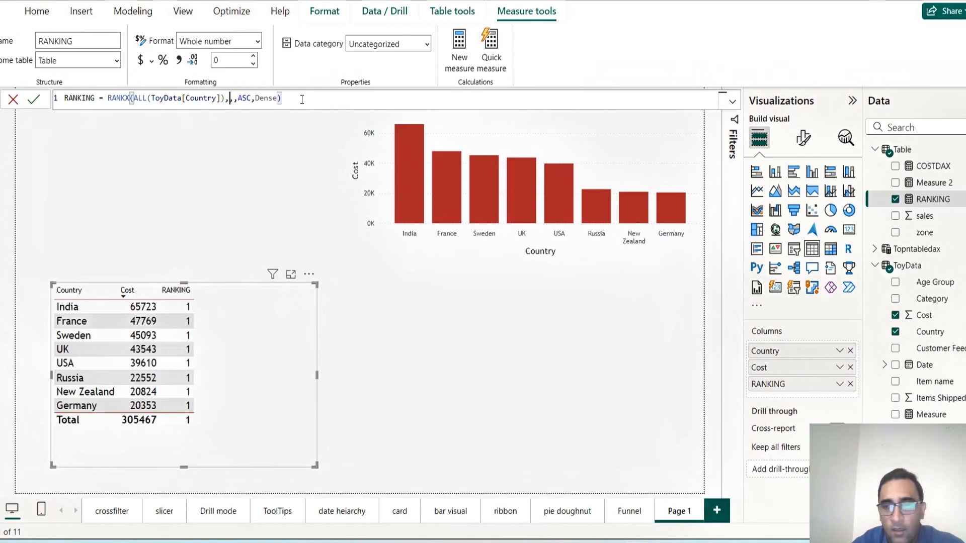
pyautogui.write('COST')
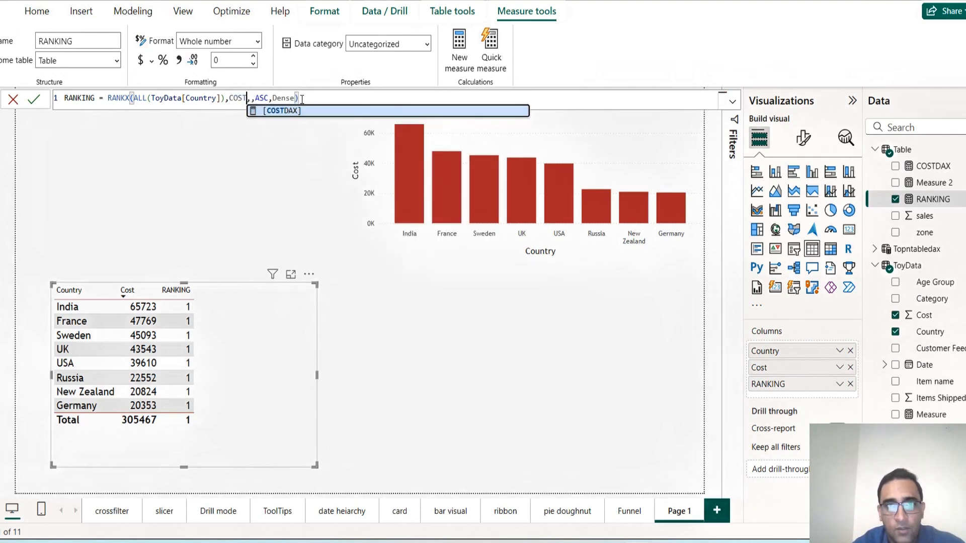
pyautogui.press('Tab')
pyautogui.click(380, 96)
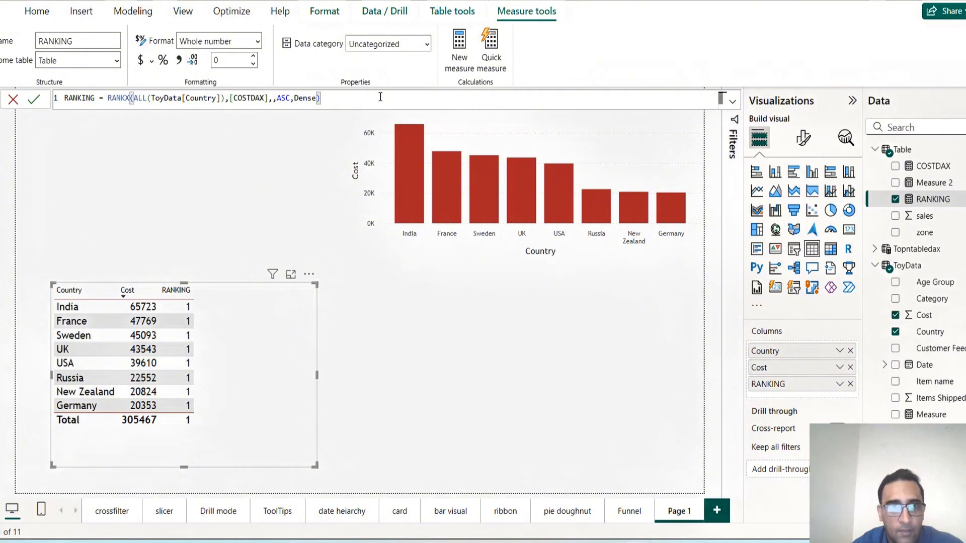
pyautogui.press('Return')
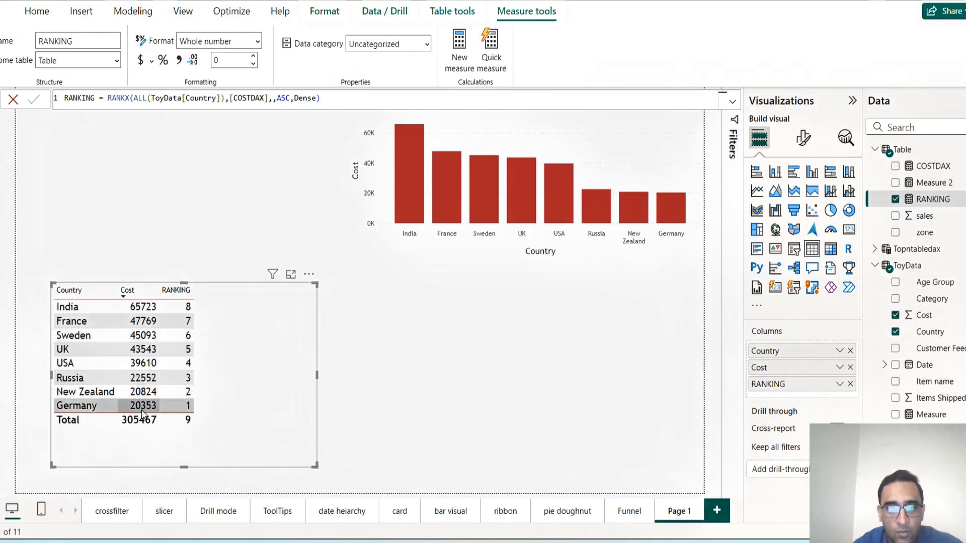
# - Sort the country table by ascending Cost, and shift the table and the Cost by Country chart slightly left on the page
pyautogui.click(142, 296)
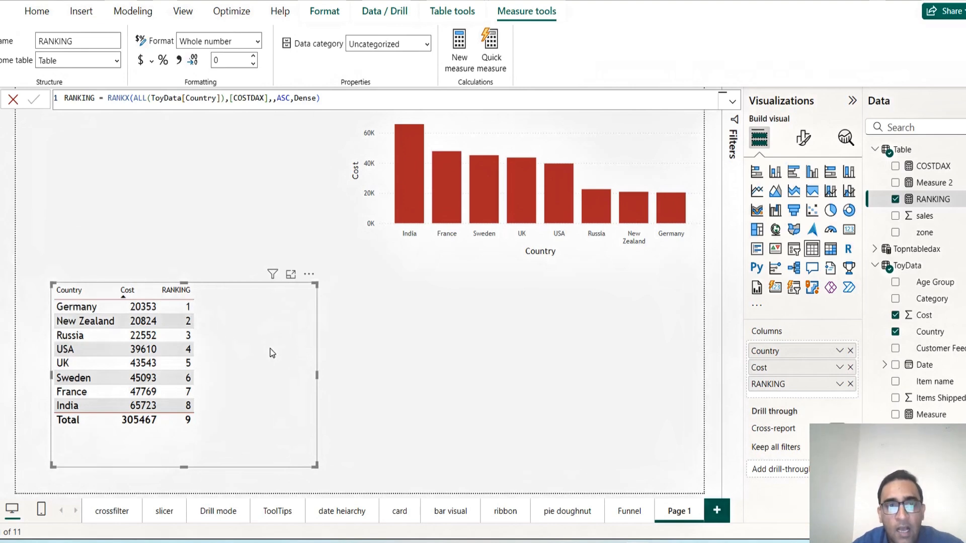
pyautogui.moveTo(264, 340); pyautogui.dragTo(243, 345)
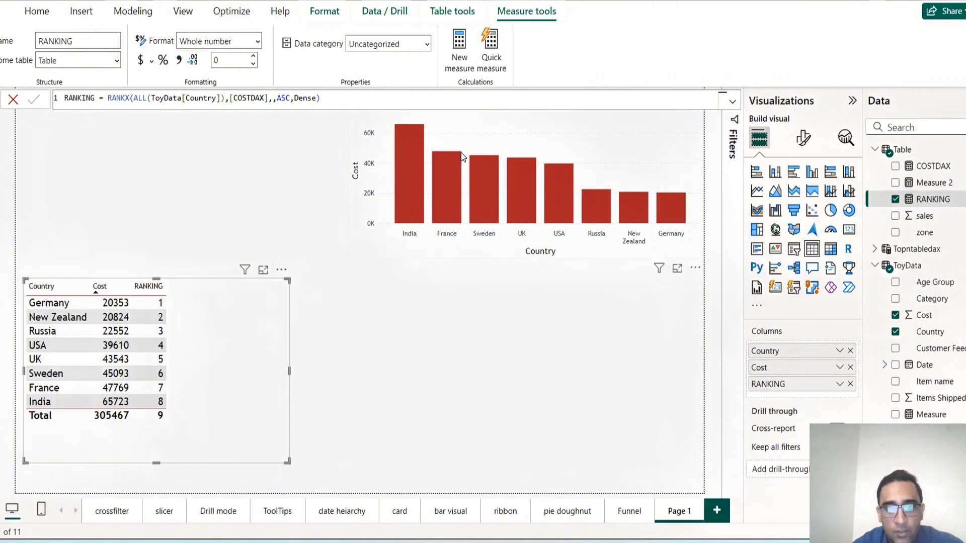
pyautogui.click(551, 135)
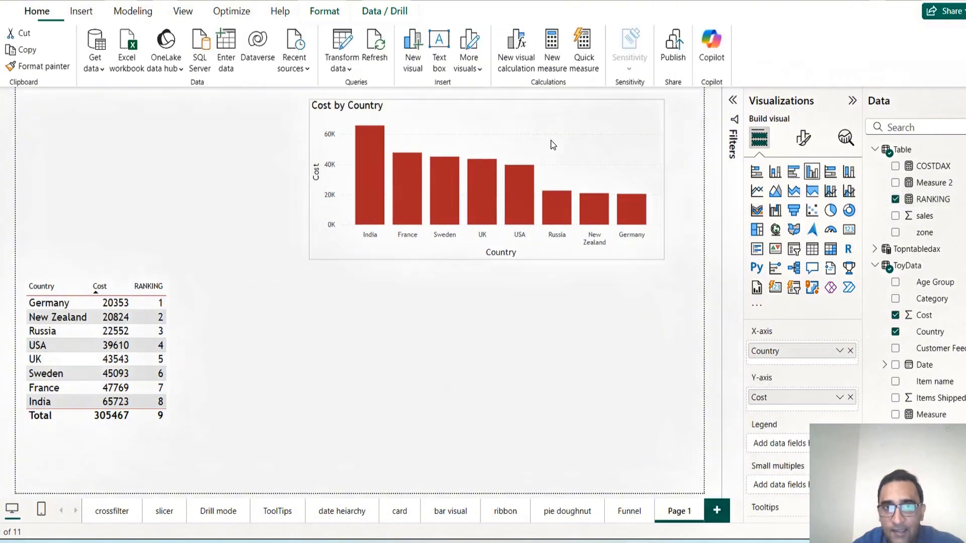
pyautogui.moveTo(552, 149); pyautogui.dragTo(554, 151)
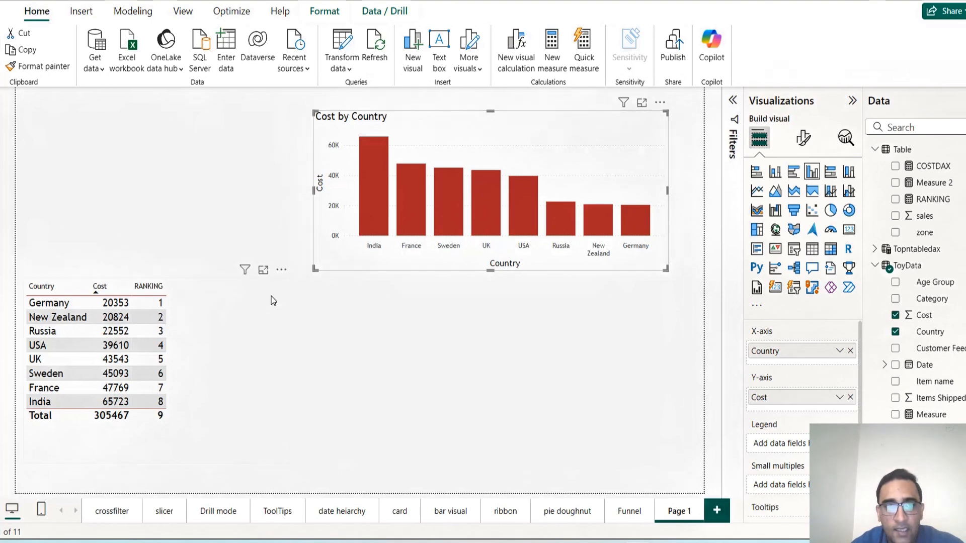
# - Start a new measure for the country table with an IF formula whose condition is [RANKING]<=3
pyautogui.click(189, 335)
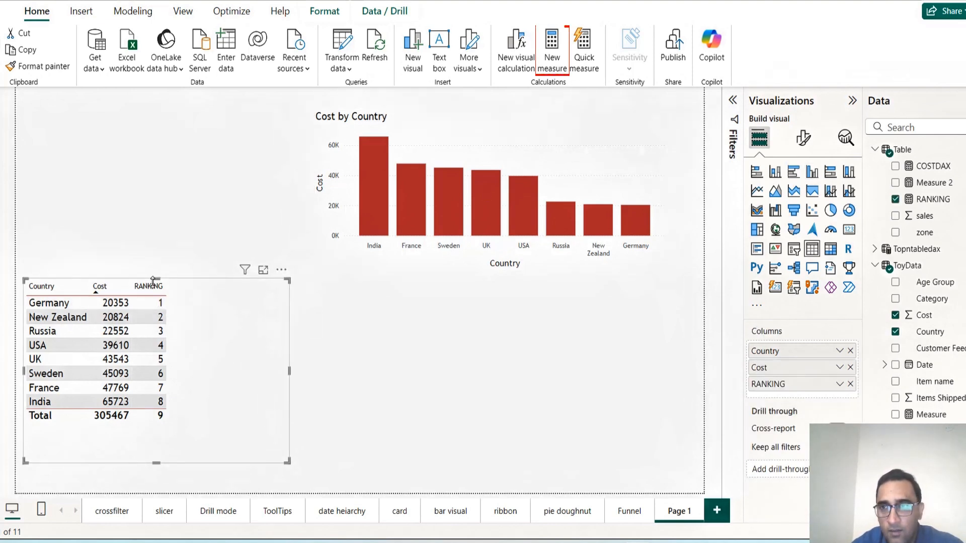
pyautogui.click(555, 56)
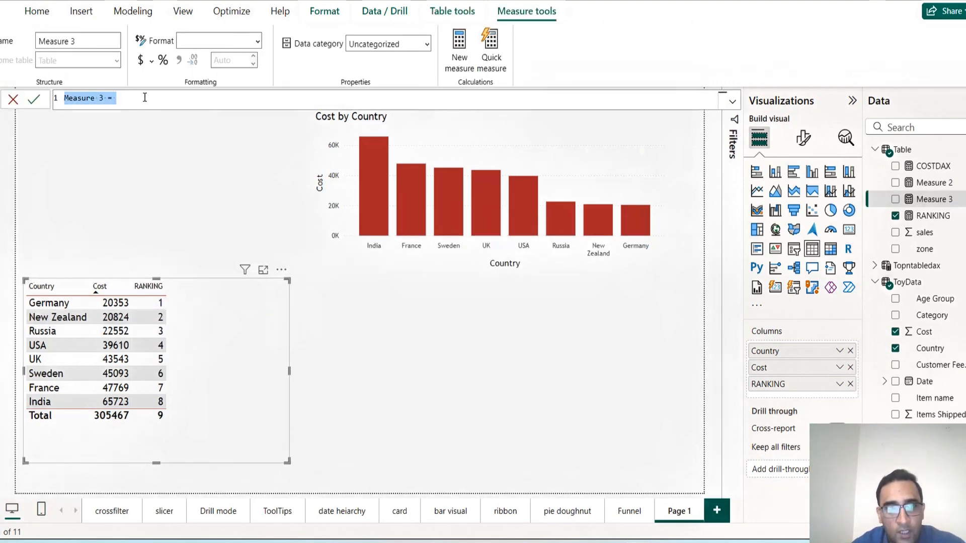
pyautogui.click(144, 97)
pyautogui.write('IF(')
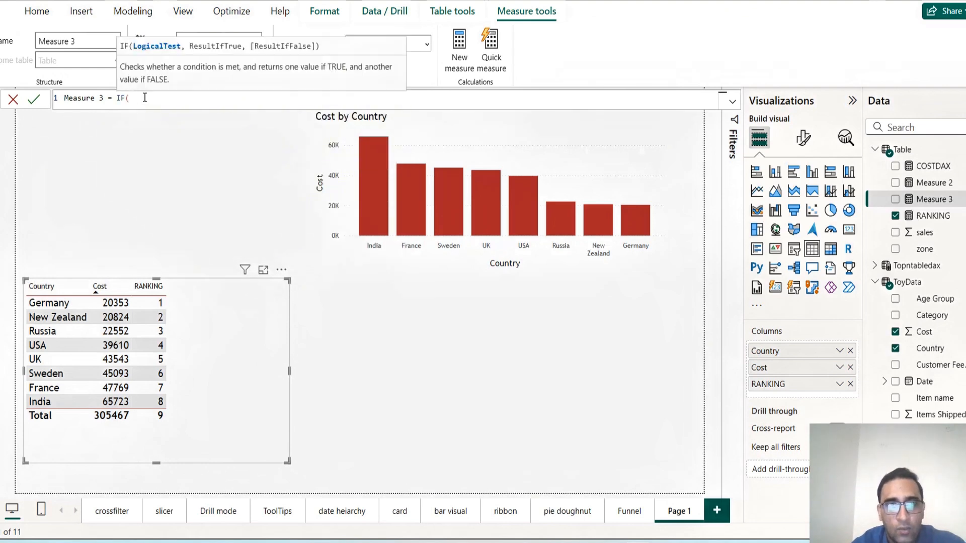
pyautogui.write('RANK')
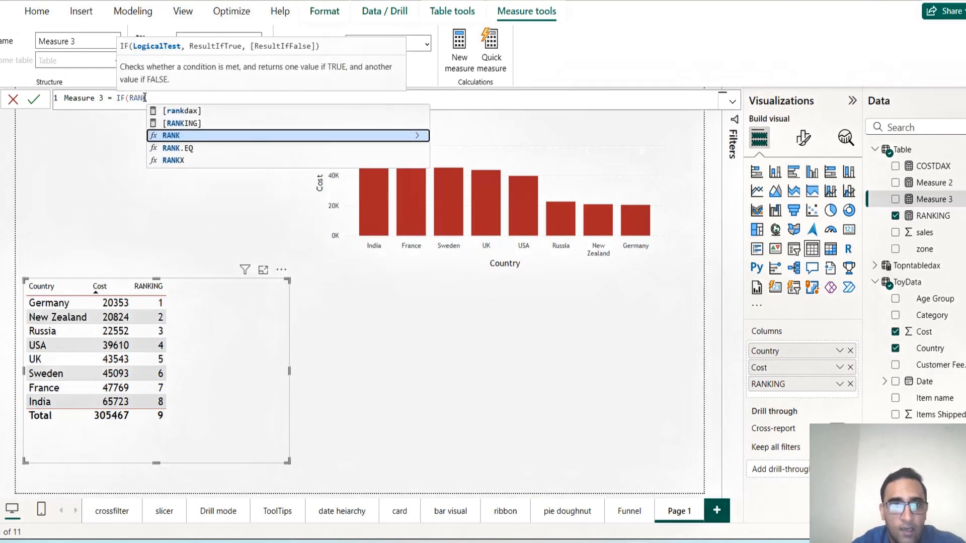
pyautogui.press('Tab')
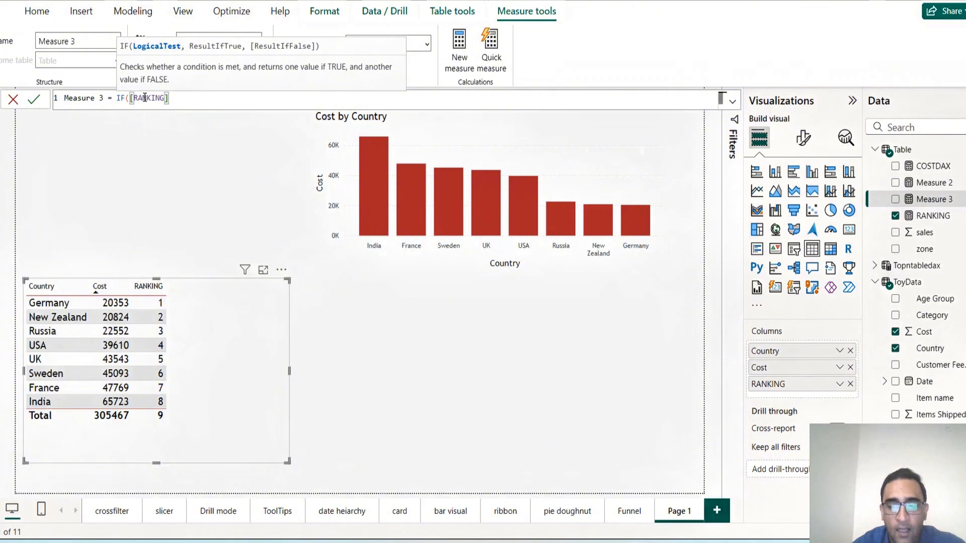
pyautogui.write('<=3')
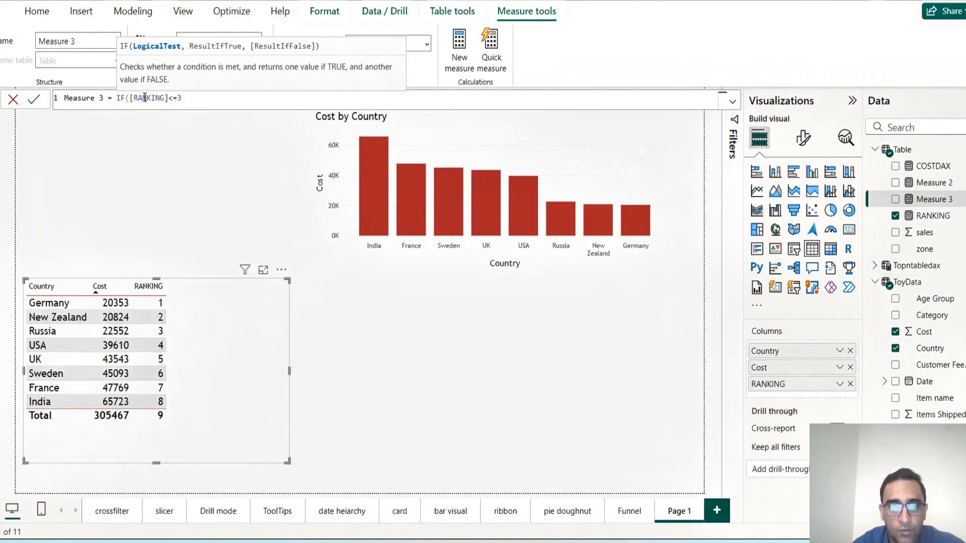
pyautogui.write(',')
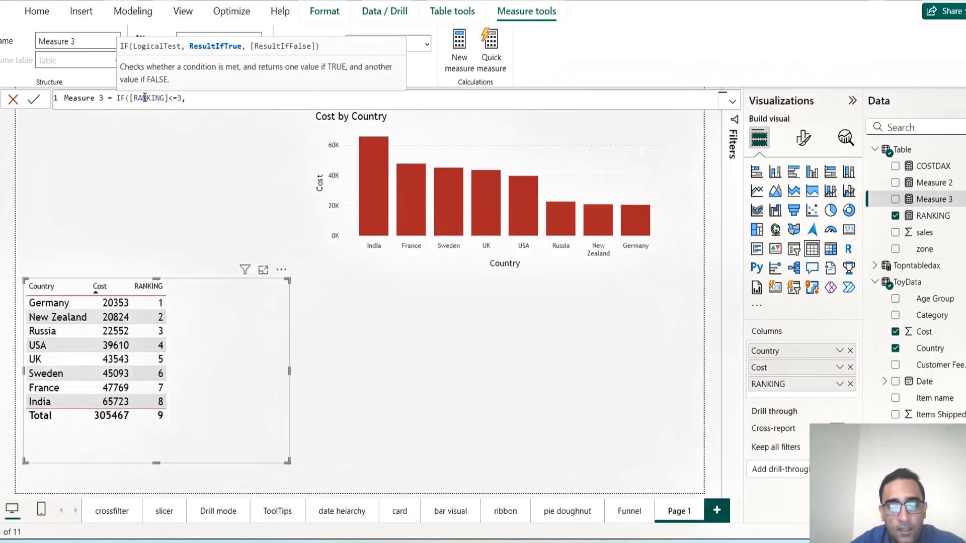
# - Complete the IF formula so it returns "BLUE" when the condition is true and "GREY" otherwise
pyautogui.write('B')
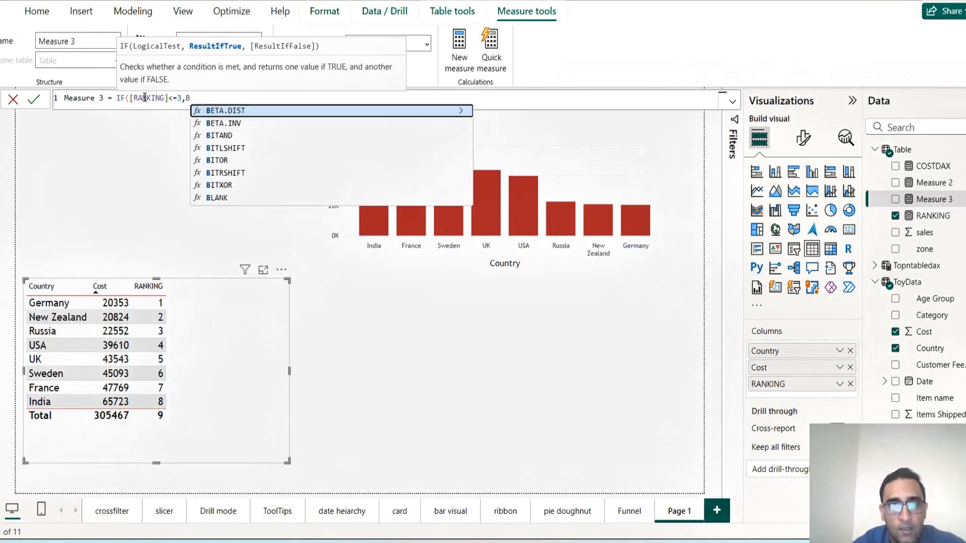
pyautogui.press('BackSpace')
pyautogui.write('"BLUE')
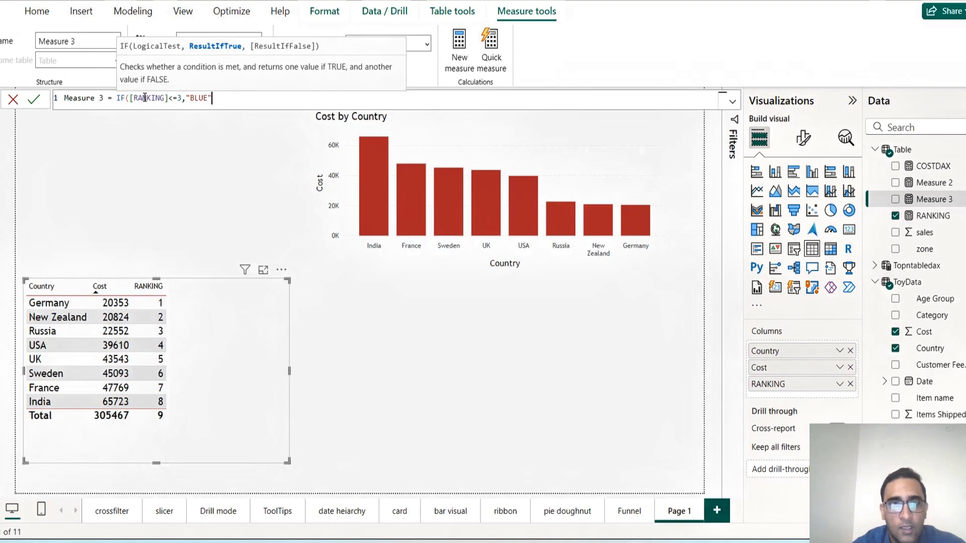
pyautogui.write('",')
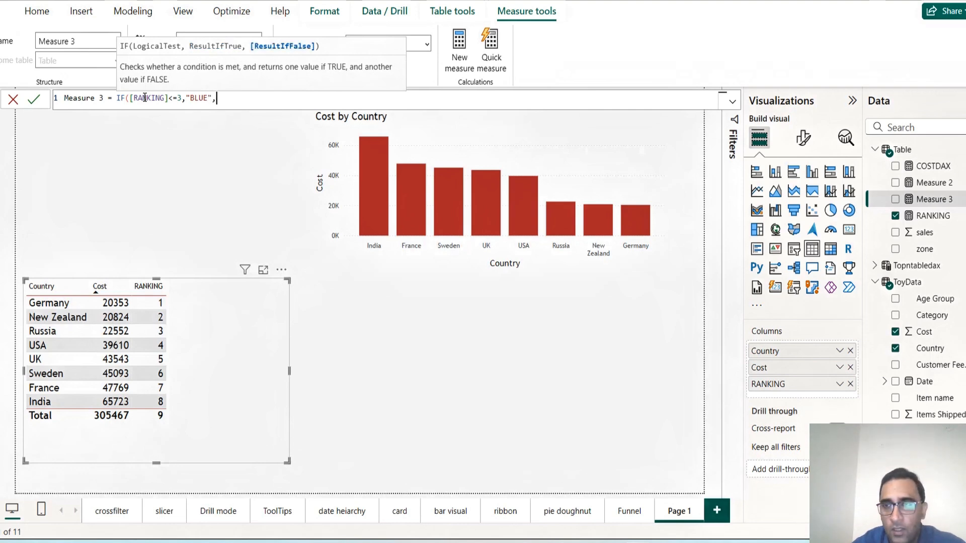
pyautogui.write('"GREY')
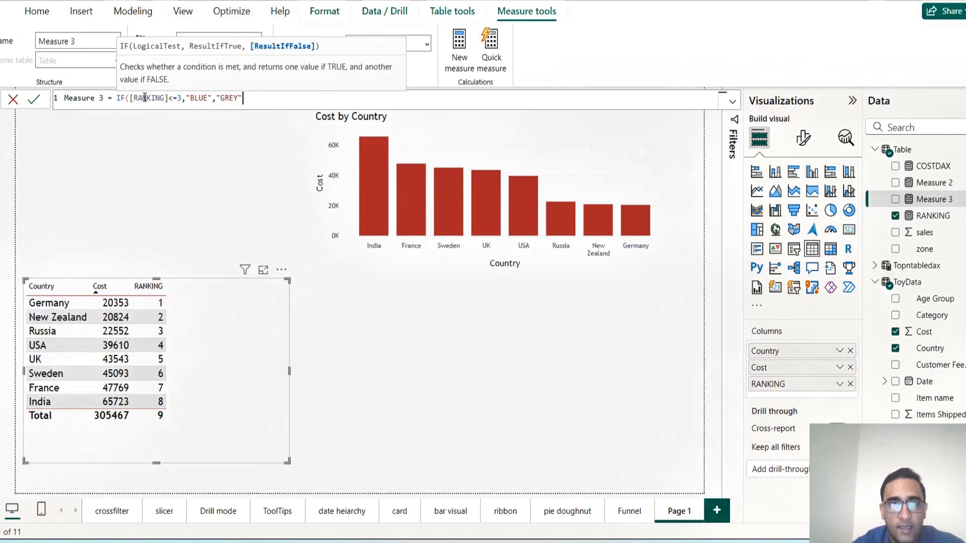
pyautogui.write('")')
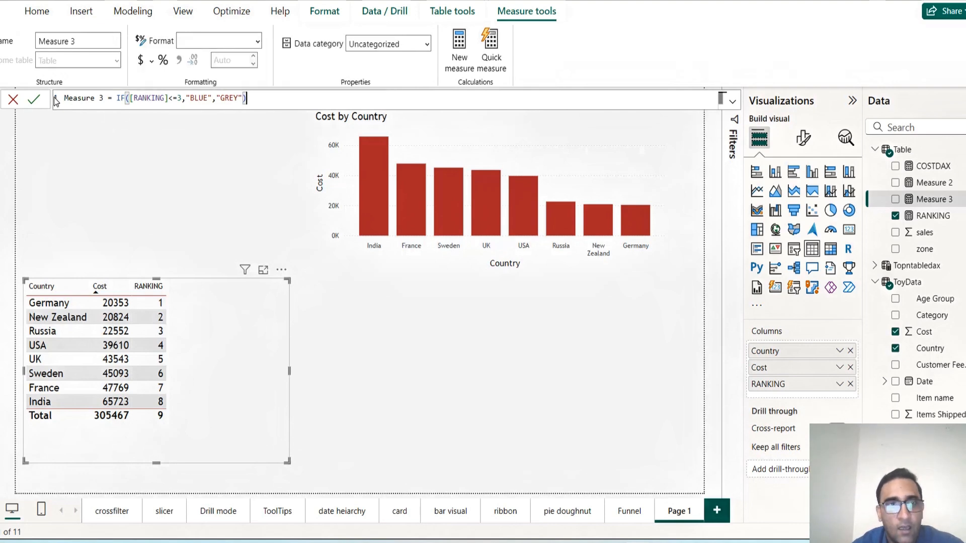
# - Rename the new IF measure Measure1 in its formula and save it
pyautogui.click(107, 99)
pyautogui.press('BackSpace')
pyautogui.press('BackSpace')
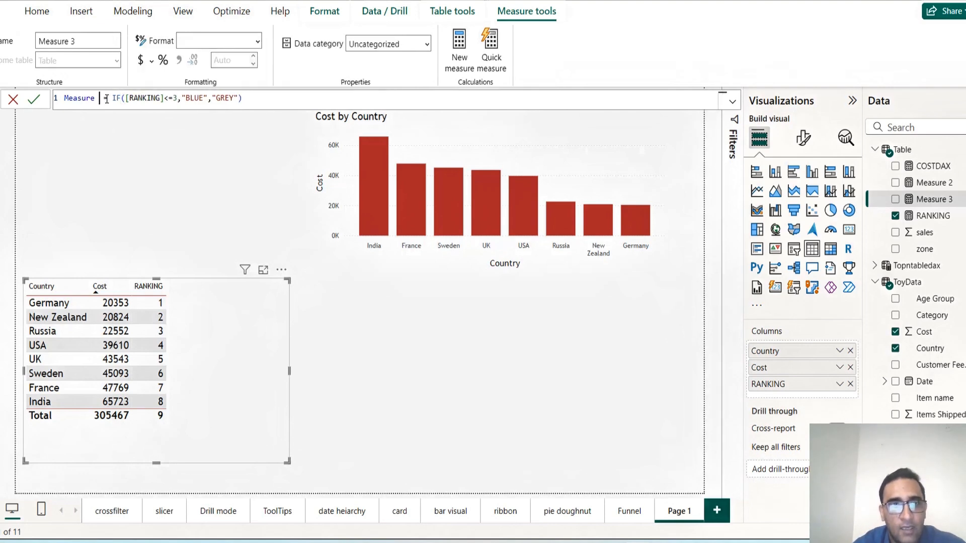
pyautogui.click(276, 97)
pyautogui.press('Return')
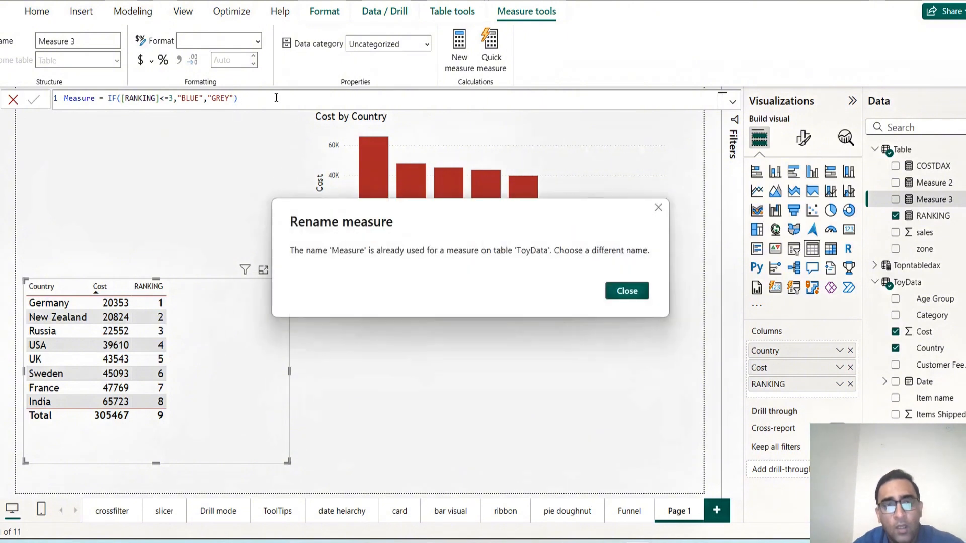
pyautogui.click(628, 291)
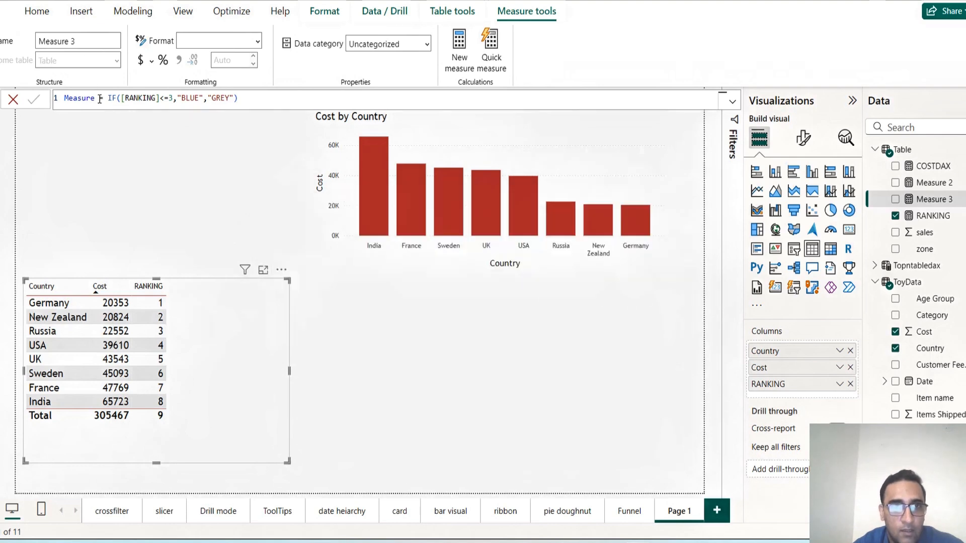
pyautogui.doubleClick(86, 98)
pyautogui.click(96, 98)
pyautogui.write('1')
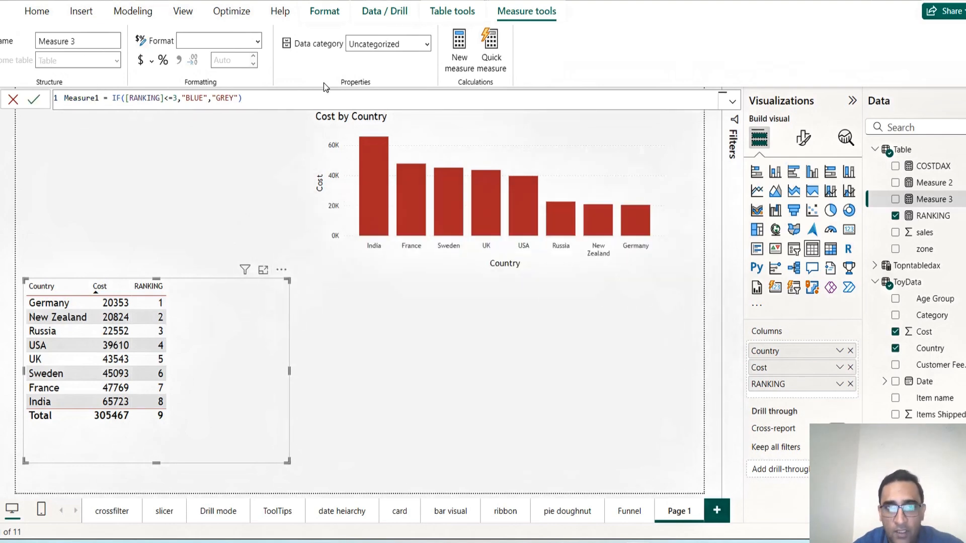
pyautogui.press('Return')
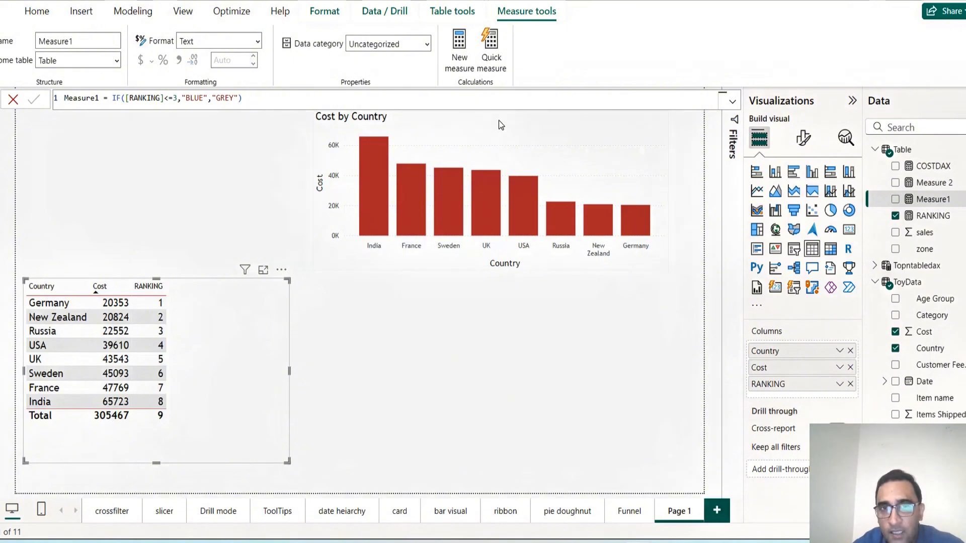
# - Open the conditional formatting of the column color for all categories in the Cost by Country chart
pyautogui.click(496, 137)
pyautogui.moveTo(552, 134); pyautogui.dragTo(562, 135)
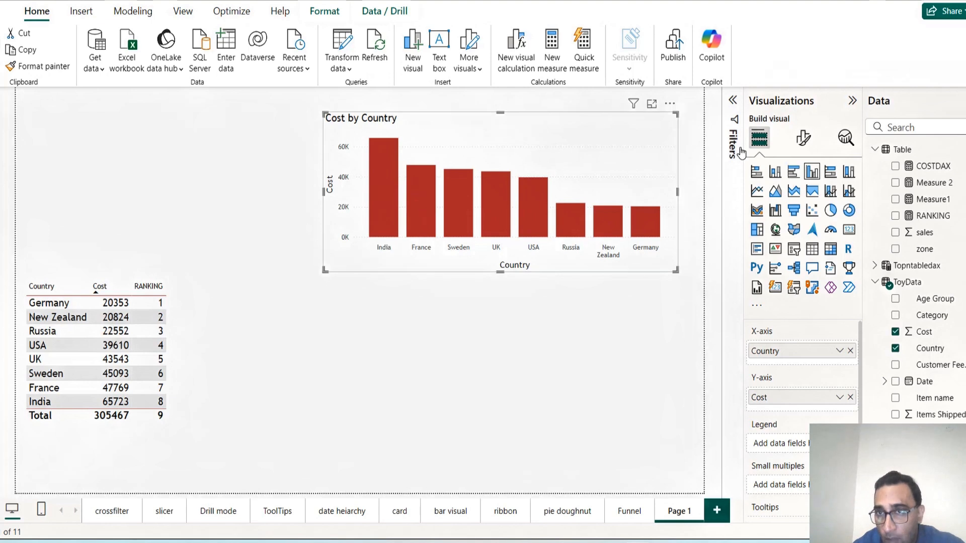
pyautogui.click(804, 139)
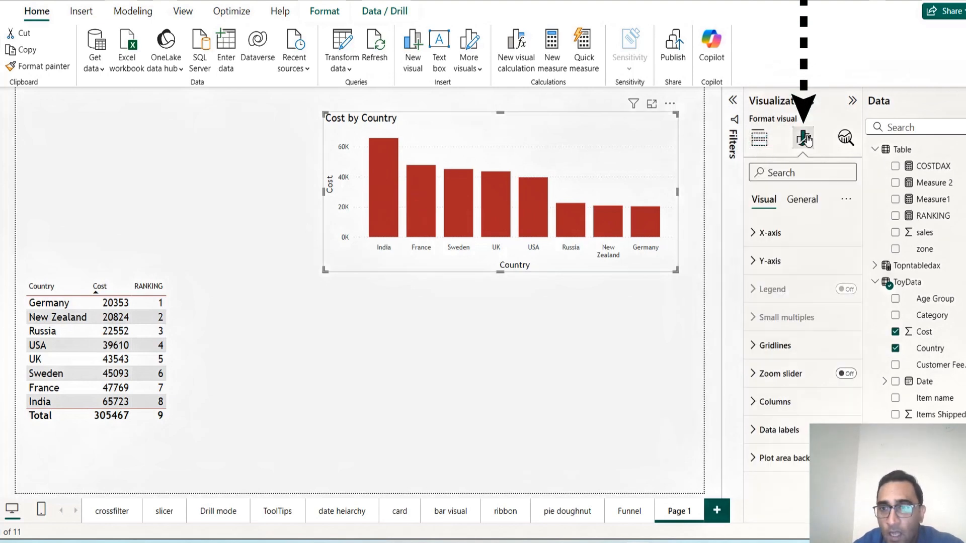
pyautogui.click(753, 403)
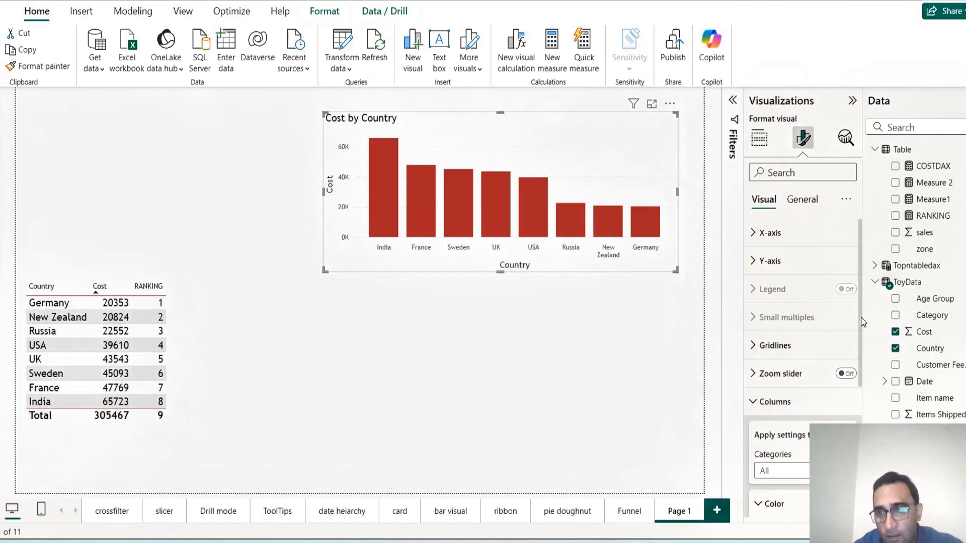
pyautogui.moveTo(860, 322); pyautogui.dragTo(862, 419)
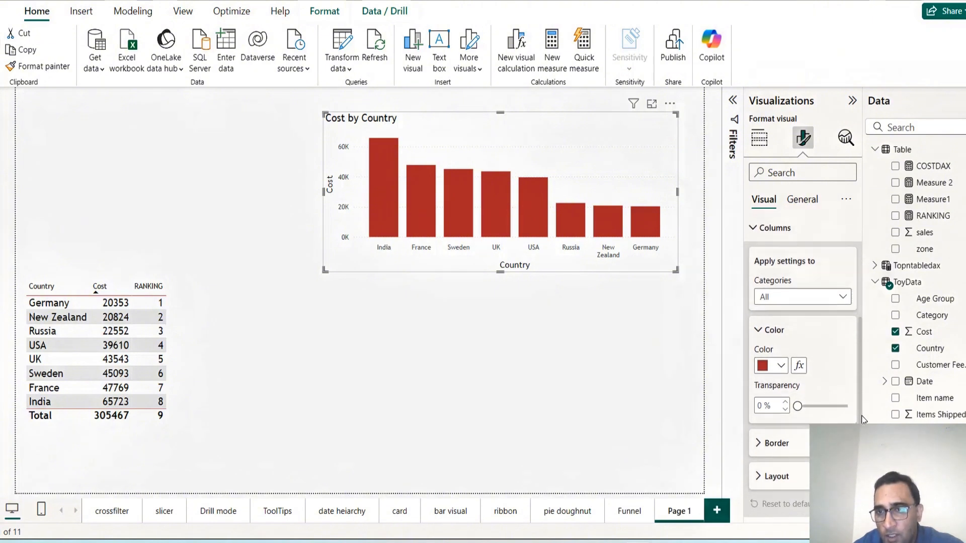
pyautogui.click(807, 296)
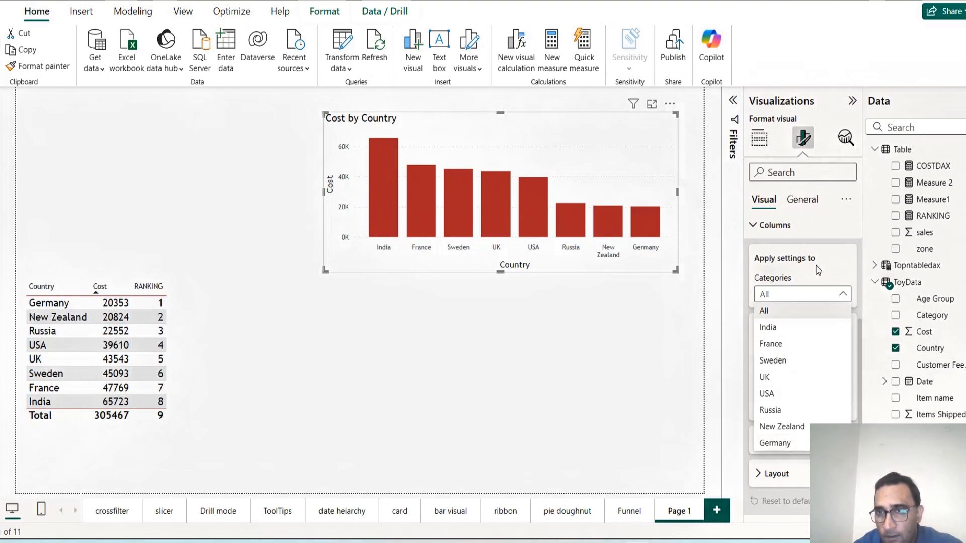
pyautogui.click(818, 270)
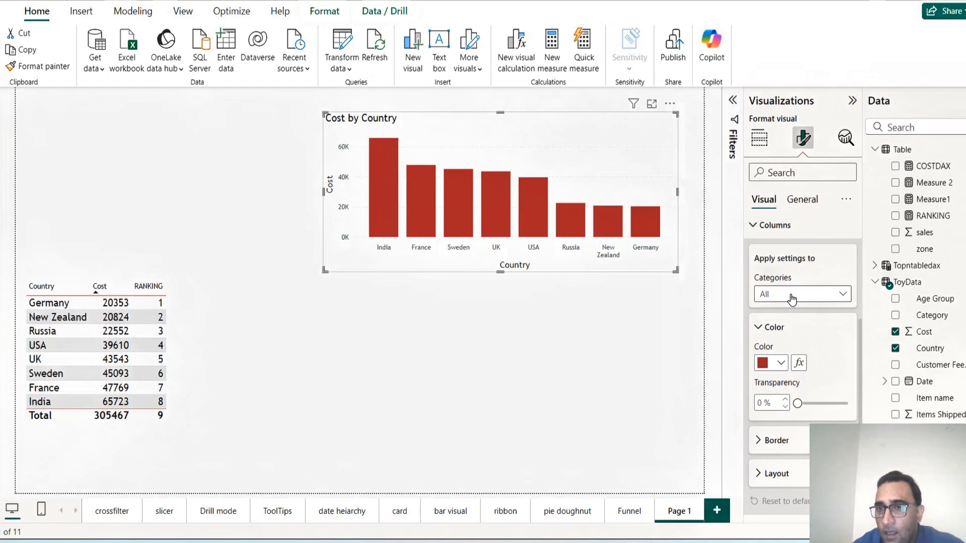
pyautogui.click(801, 365)
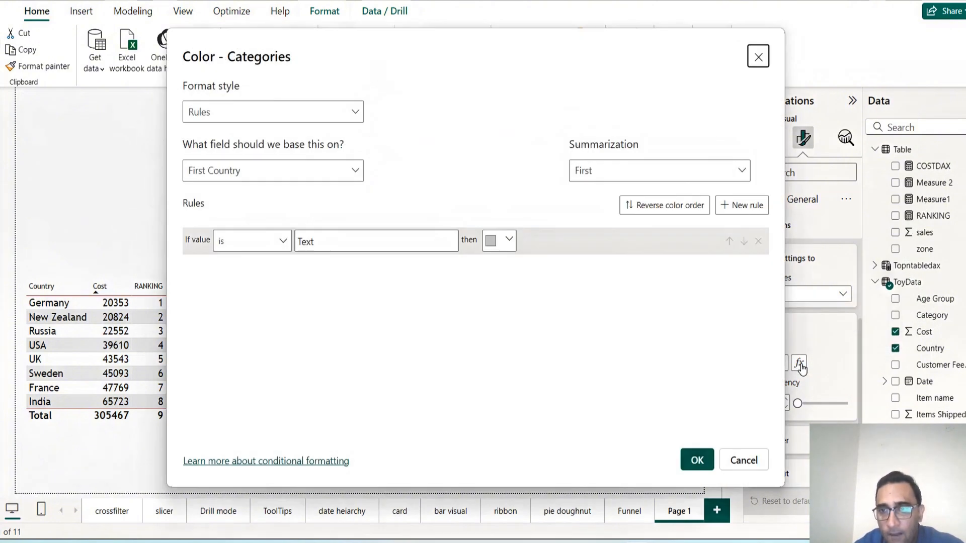
# - Color the chart's columns by field value based on Measure1, apply it, and shift the chart slightly on the page
pyautogui.click(249, 120)
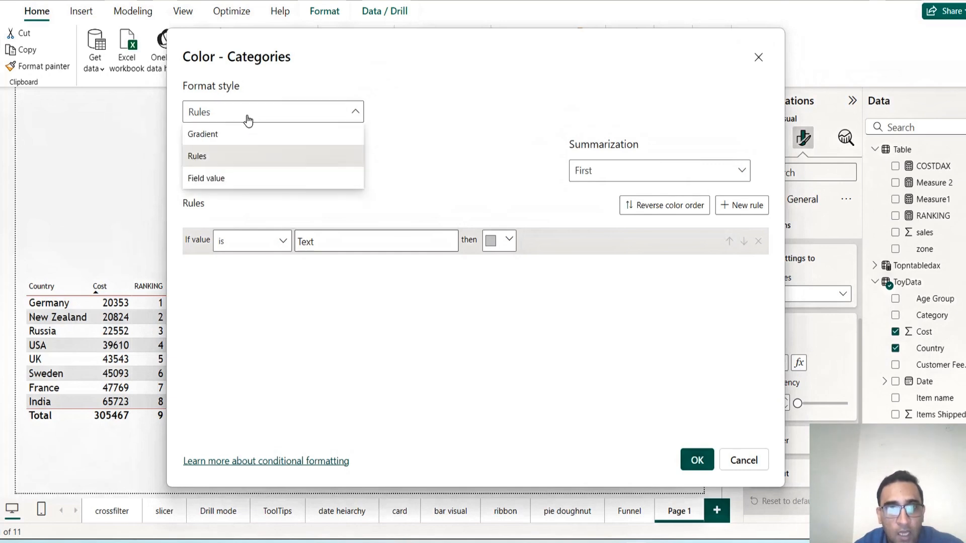
pyautogui.click(217, 183)
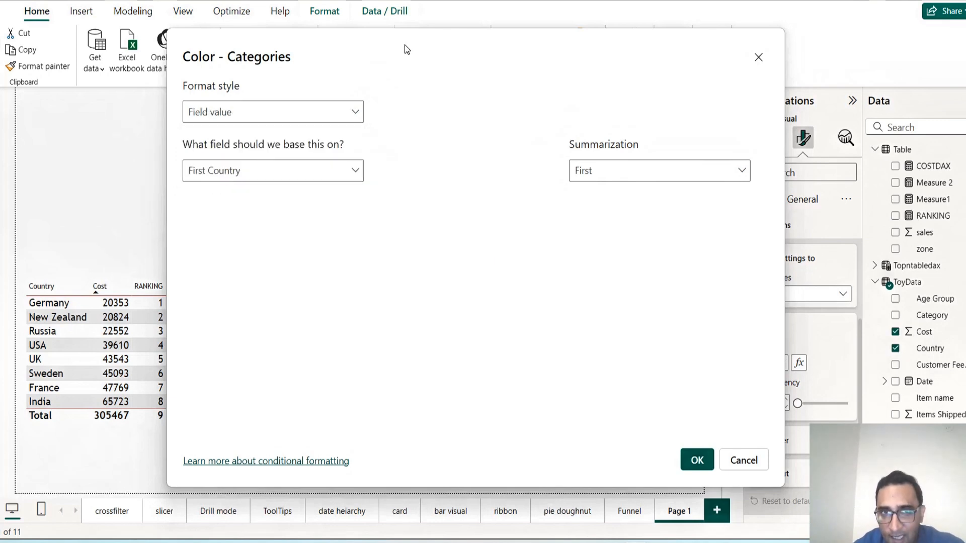
pyautogui.moveTo(405, 44); pyautogui.dragTo(593, 86)
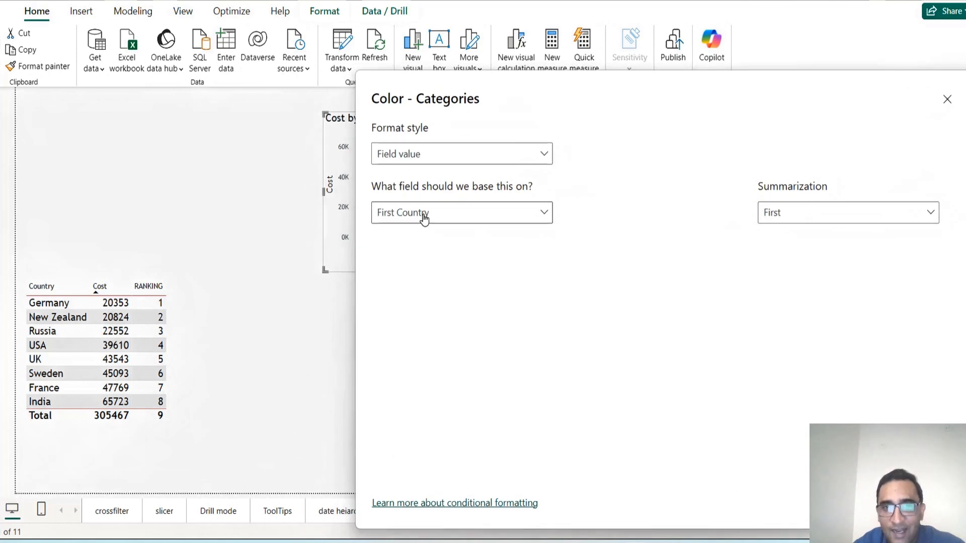
pyautogui.click(424, 217)
pyautogui.write('ME')
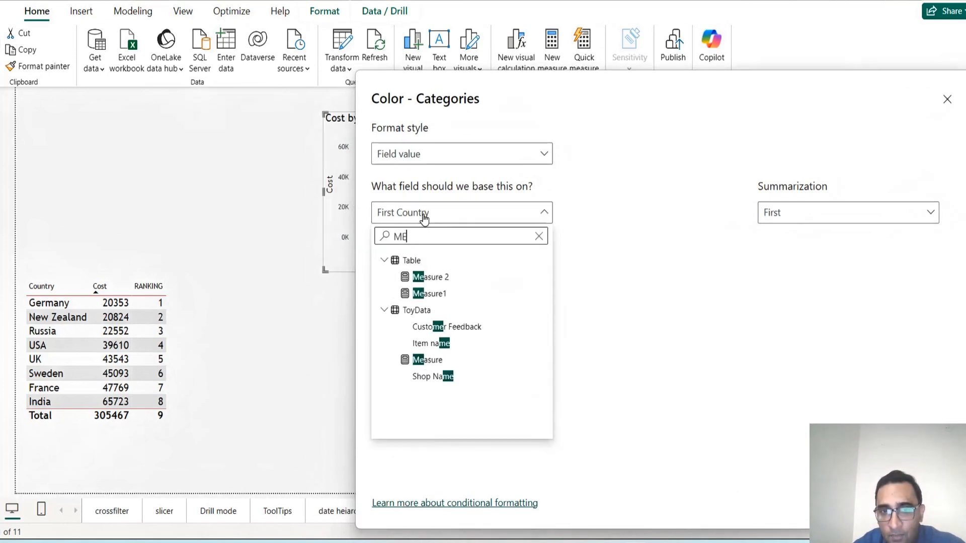
pyautogui.click(436, 295)
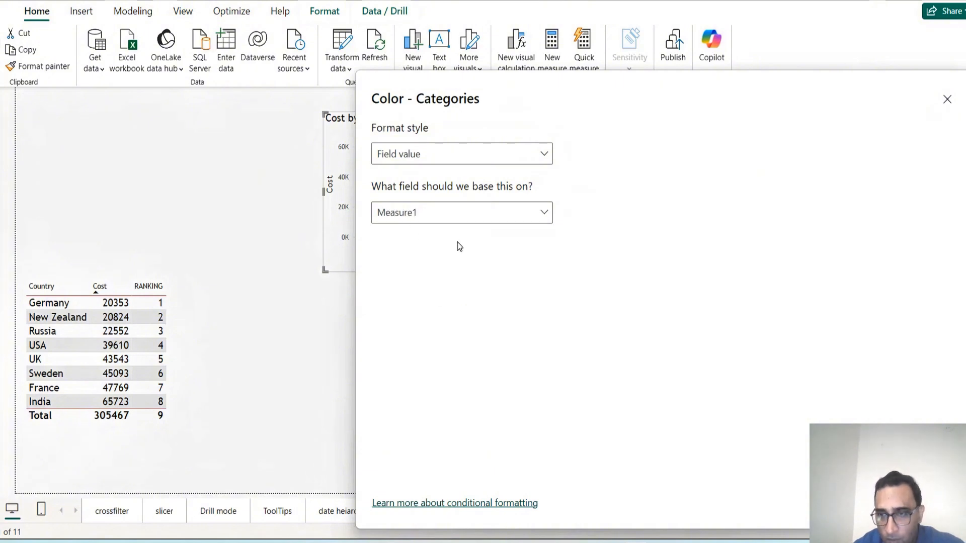
pyautogui.click(878, 503)
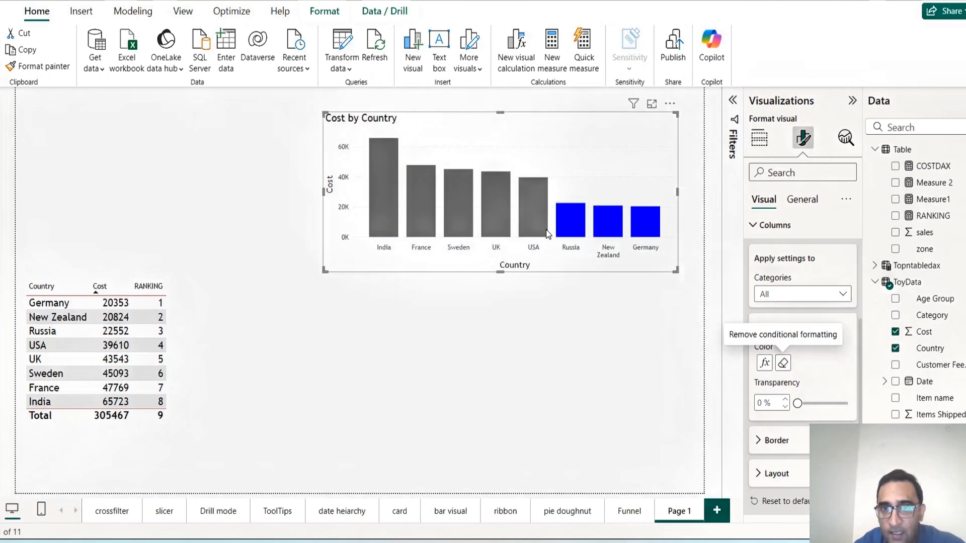
pyautogui.moveTo(613, 145); pyautogui.dragTo(574, 149)
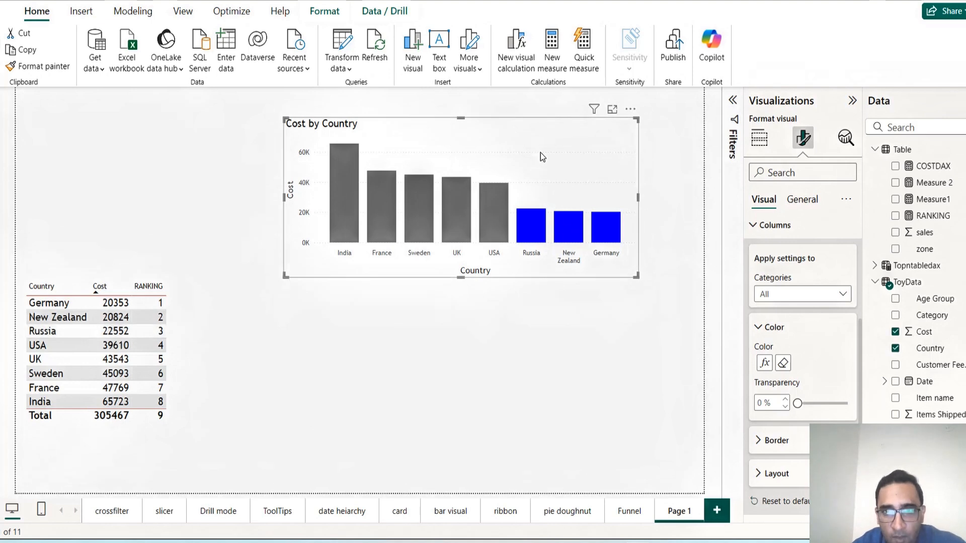
pyautogui.moveTo(564, 139); pyautogui.dragTo(597, 131)
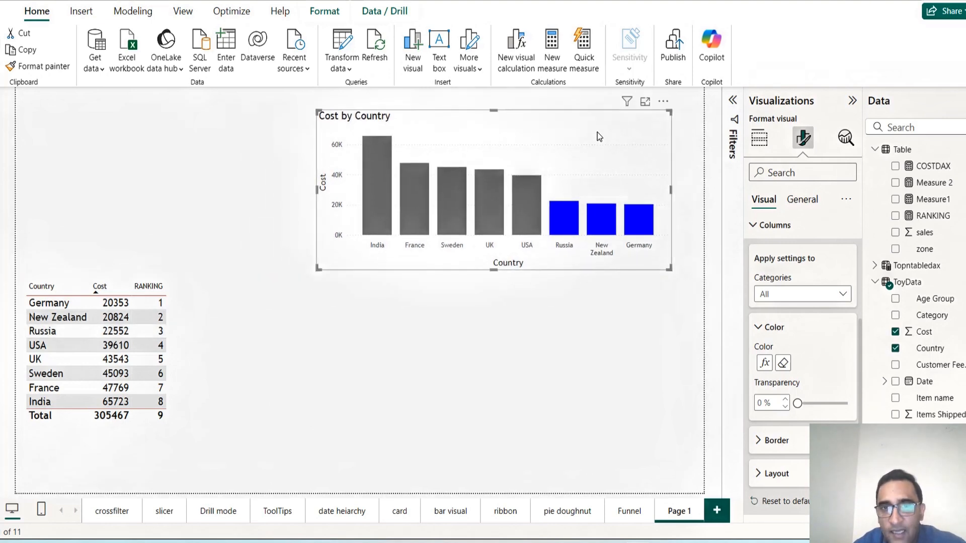